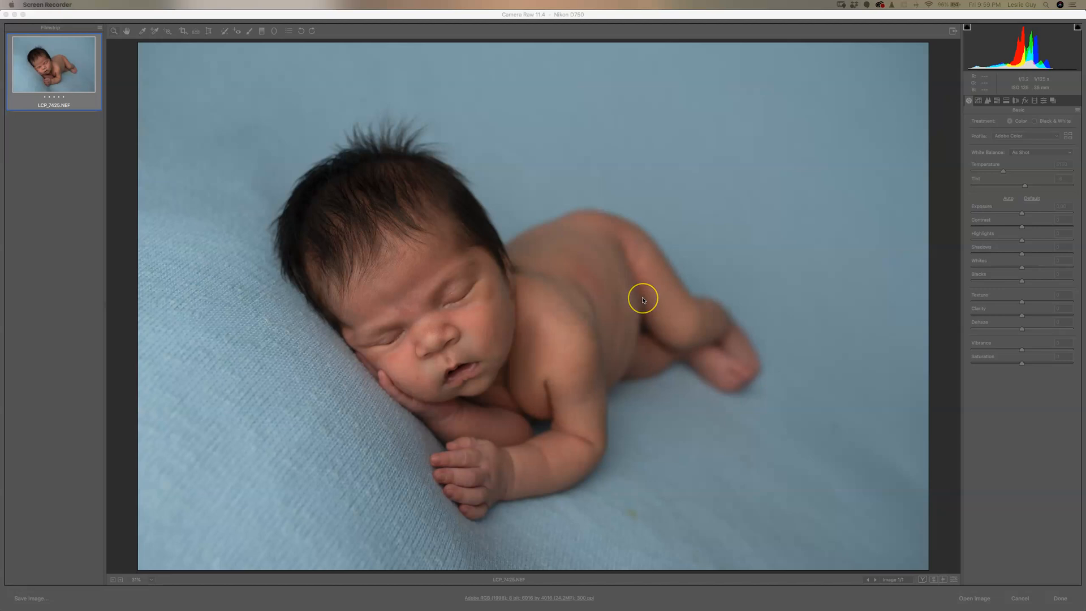
Enable lens profile corrections for the raw photo and go over its sharpening and noise reduction settings
left_click(668, 321)
left_click(1025, 492)
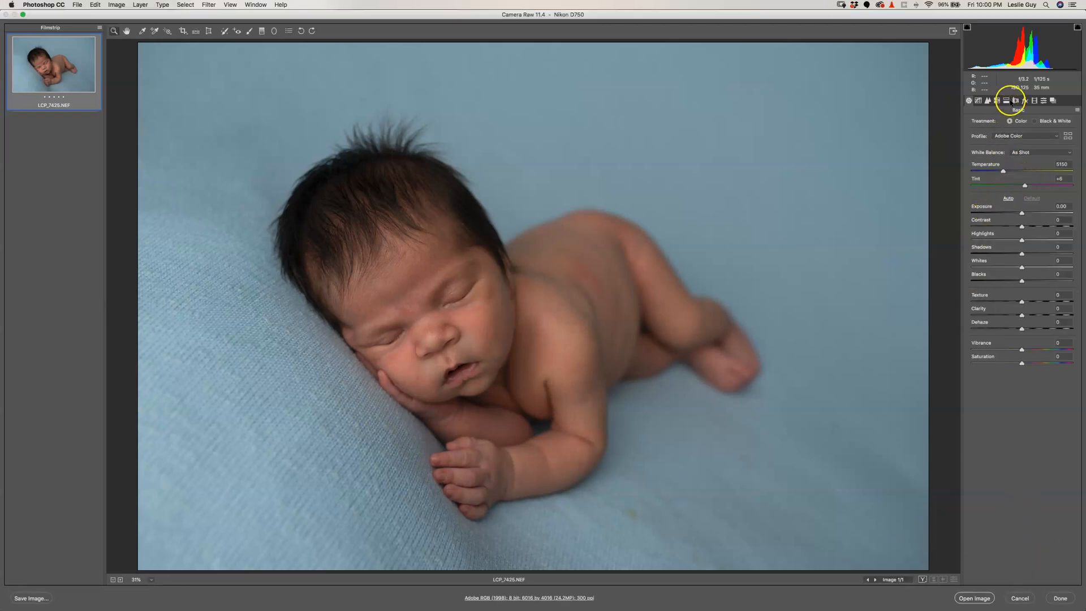
left_click(1015, 100)
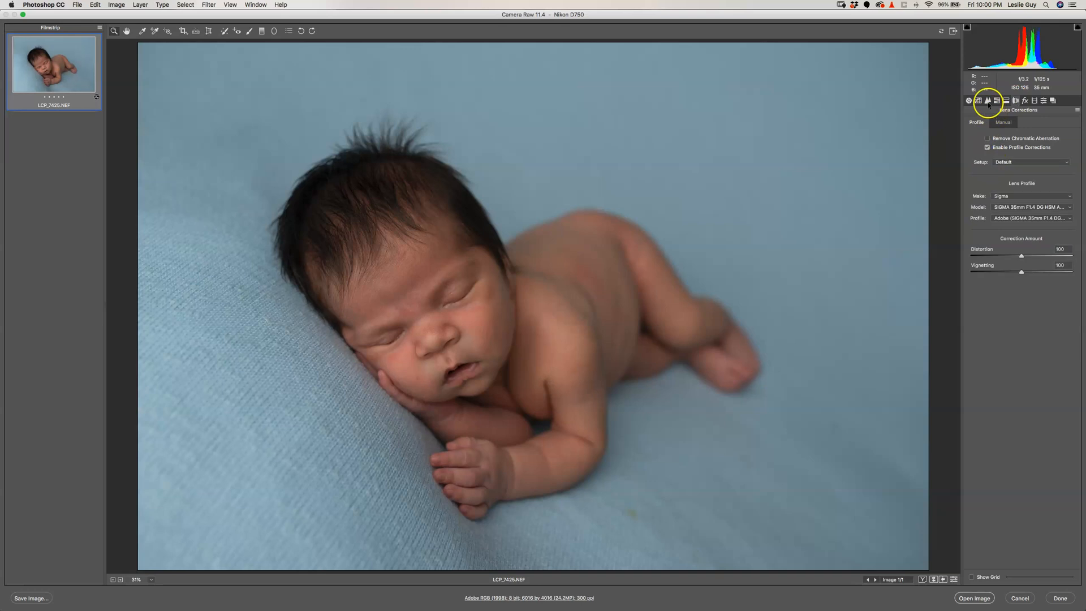
left_click(987, 100)
left_click(996, 180)
left_click(997, 208)
Raise the photo's Exposure to about +0.55 and lower the Oranges saturation to about -15
left_click(968, 100)
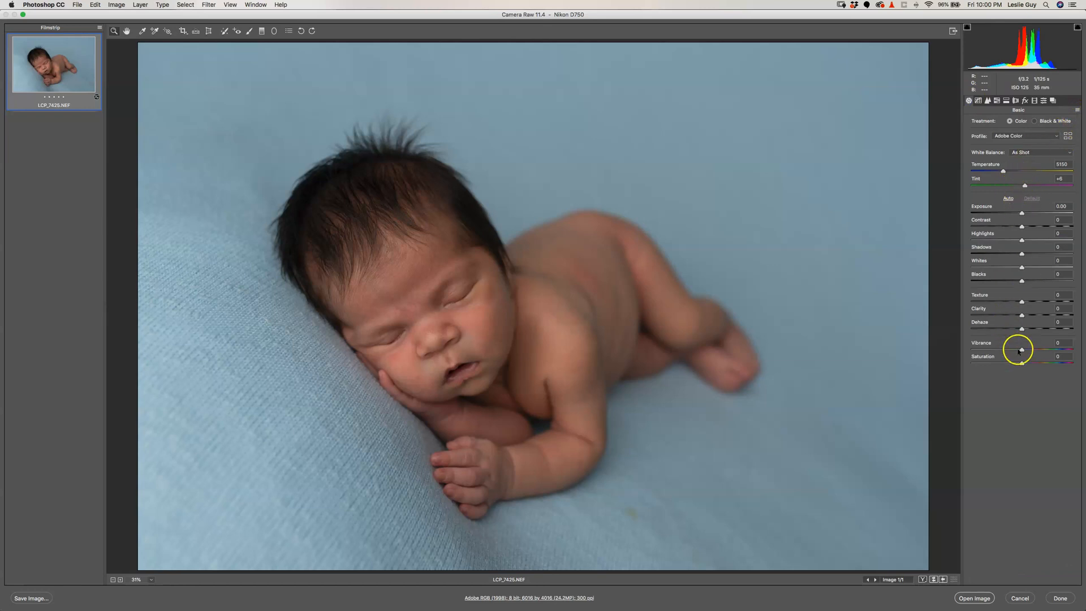
left_click_drag(1022, 215, 1027, 212)
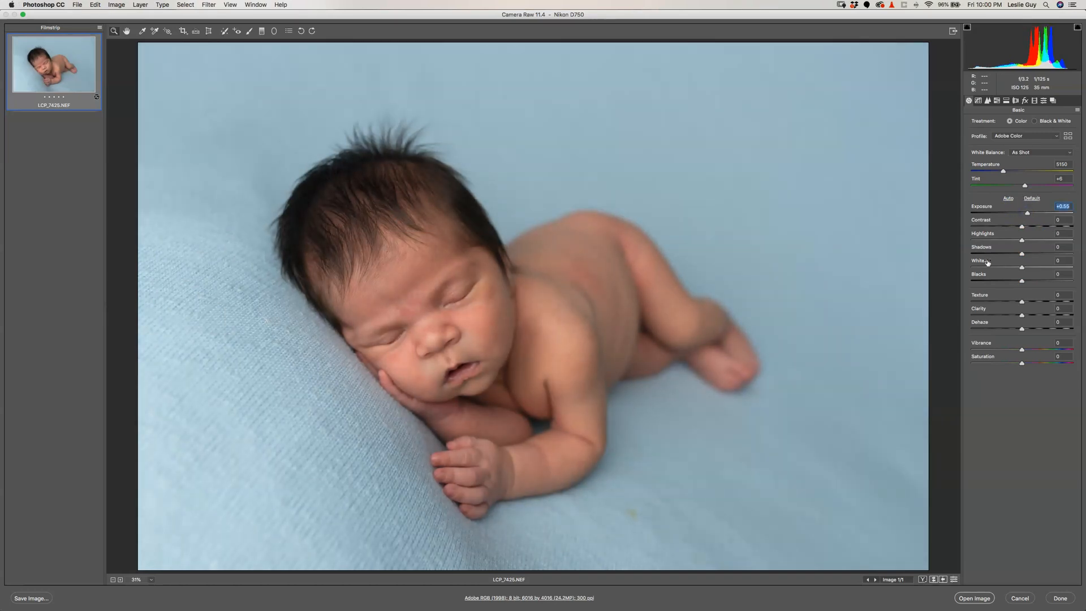
mouse_move(874, 608)
left_click(997, 100)
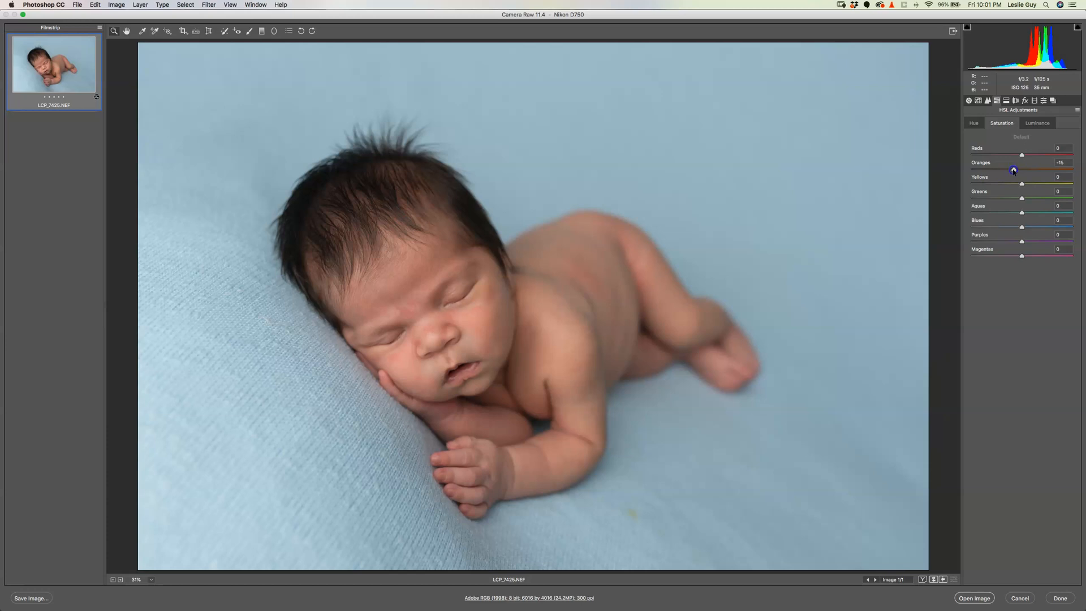
Open the raw image in Photoshop and start the Liquify filter on a duplicate of the Background layer
left_click(979, 598)
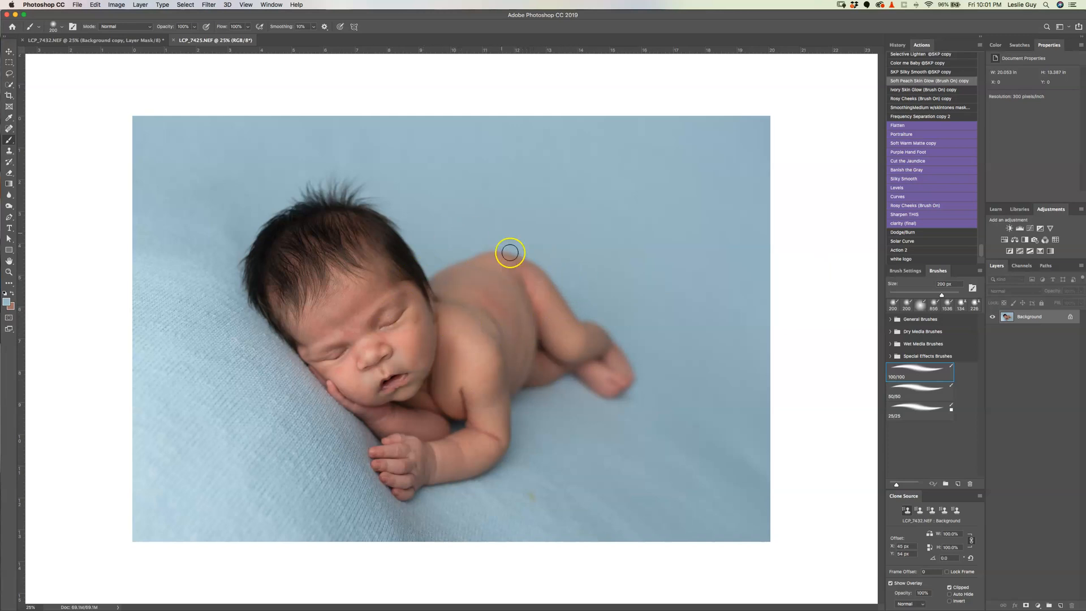
key("super+j")
left_click(215, 10)
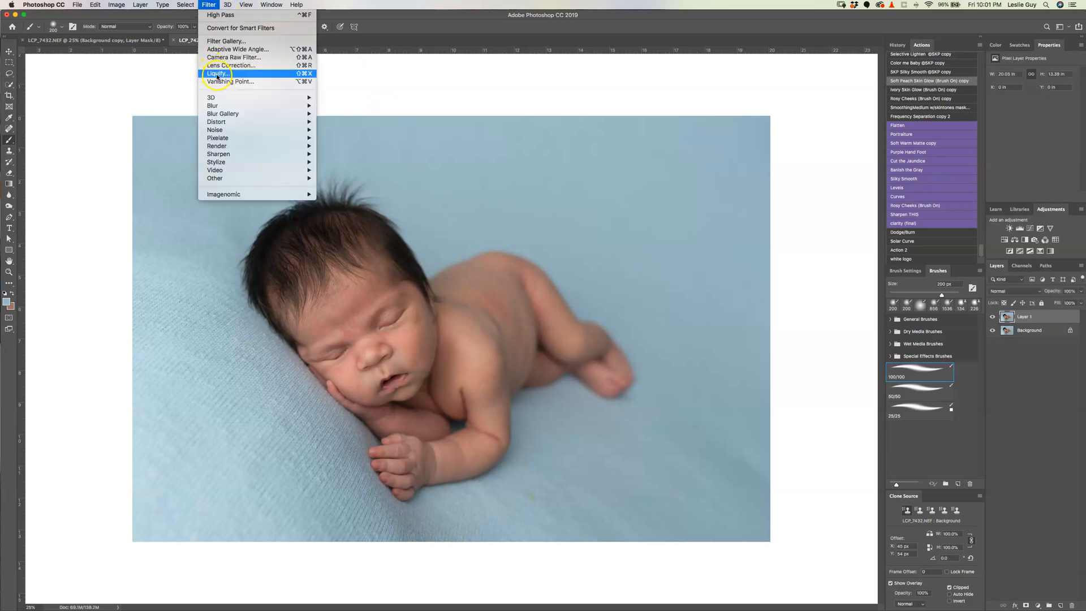
left_click(217, 74)
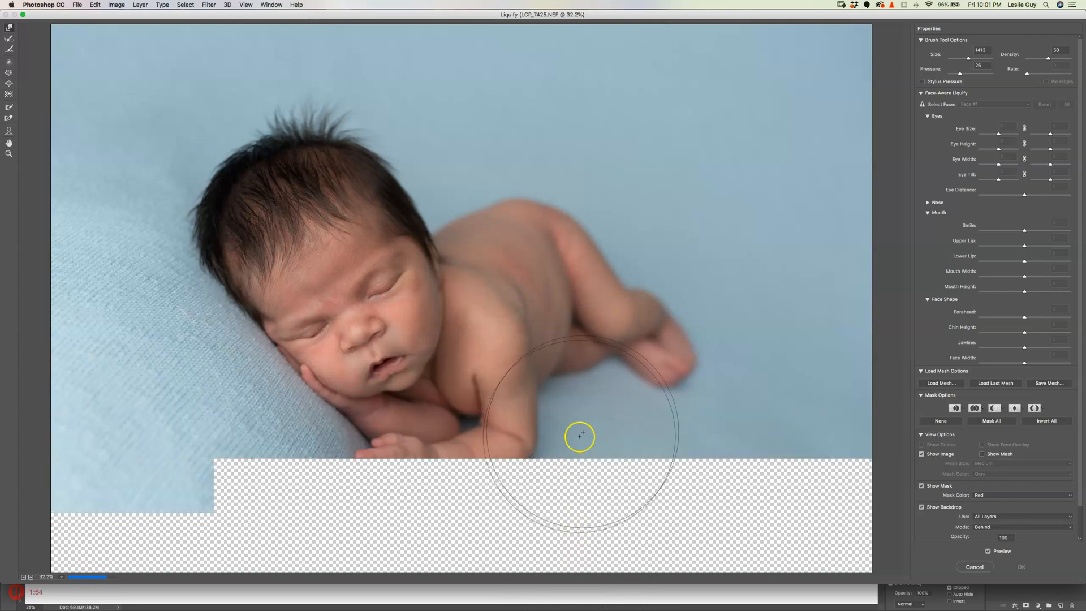
Push the contours of the baby's back and hip outward with Forward Warp to round and smooth them
mouse_move(552, 233)
left_mouse_down()
mouse_move(475, 247)
mouse_move(463, 246)
mouse_move(473, 223)
mouse_move(417, 228)
left_mouse_up()
mouse_move(472, 204)
left_mouse_down()
mouse_move(557, 192)
mouse_move(476, 195)
left_mouse_up()
left_click_drag(619, 255, 637, 250)
mouse_move(609, 252)
left_mouse_down()
mouse_move(626, 249)
mouse_move(605, 228)
mouse_move(607, 244)
left_mouse_up()
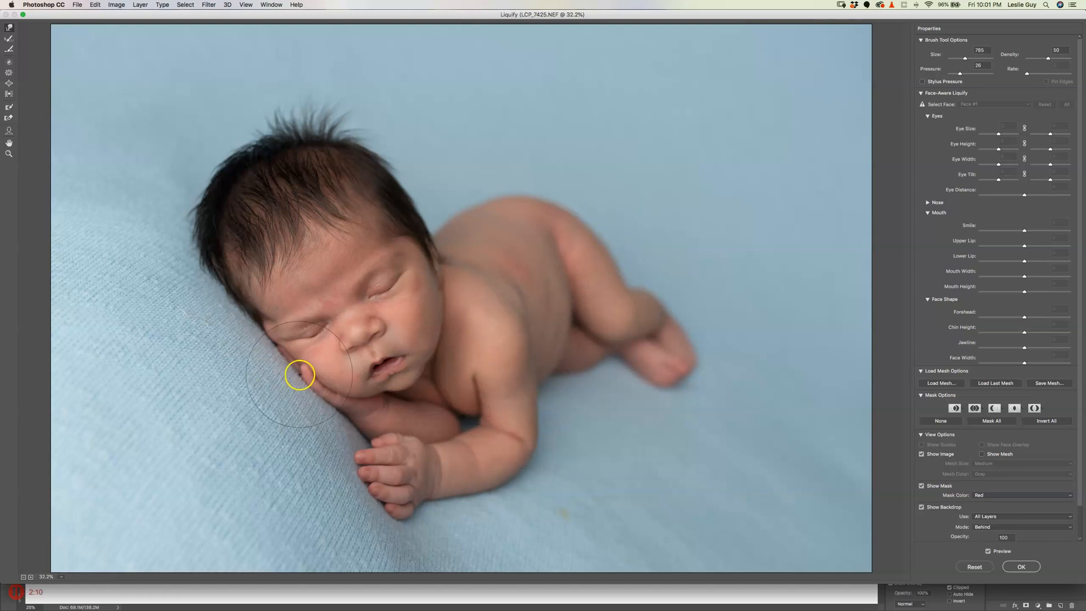
Reshape the hand beside the cheek and push the back of the head inward, apply Liquify, and merge the layer down
mouse_move(295, 371)
left_mouse_down("ctrl+alt")
mouse_move(332, 369)
mouse_move(282, 371)
mouse_move(255, 323)
mouse_move(231, 310)
left_mouse_up("ctrl+alt")
mouse_move(319, 389)
left_mouse_down()
mouse_move(298, 388)
mouse_move(324, 398)
left_mouse_up()
mouse_move(199, 225)
left_mouse_down()
mouse_move(195, 265)
mouse_move(214, 276)
left_mouse_up()
left_click_drag(227, 150, 248, 164)
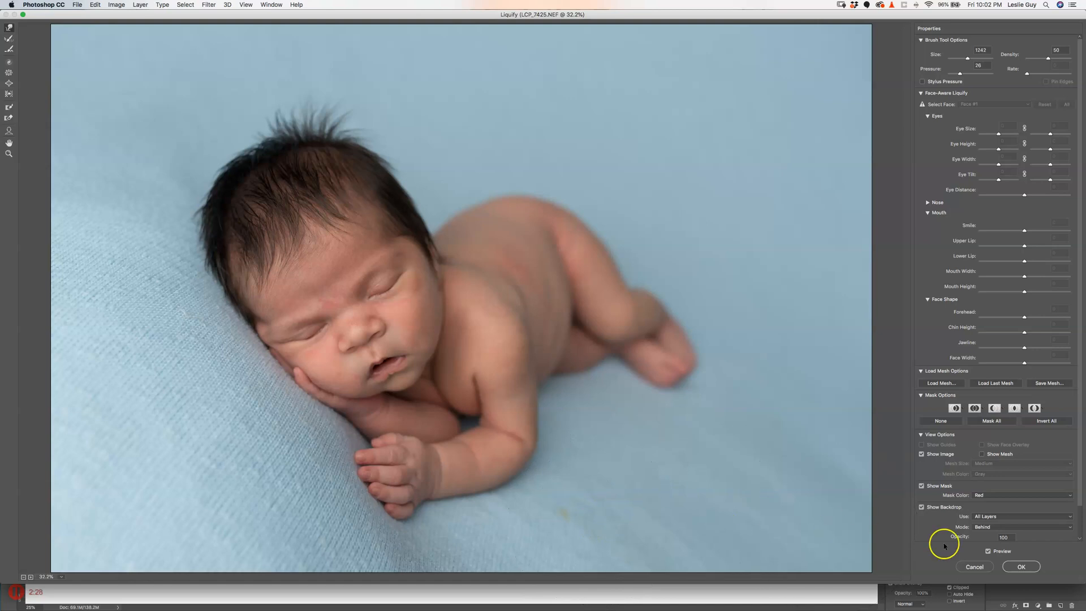
left_click(1019, 568)
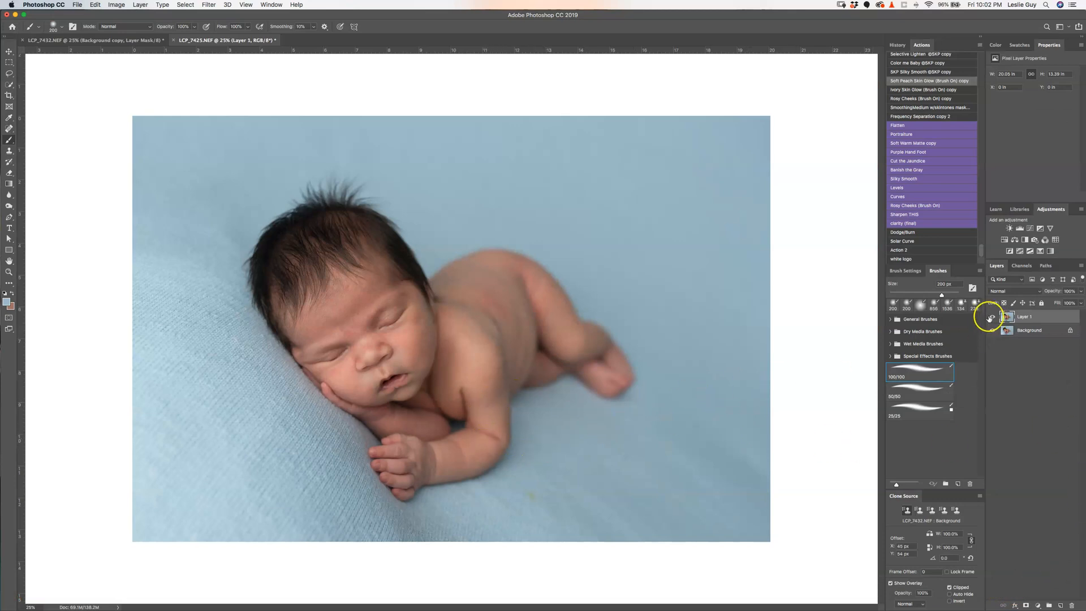
key("super+e")
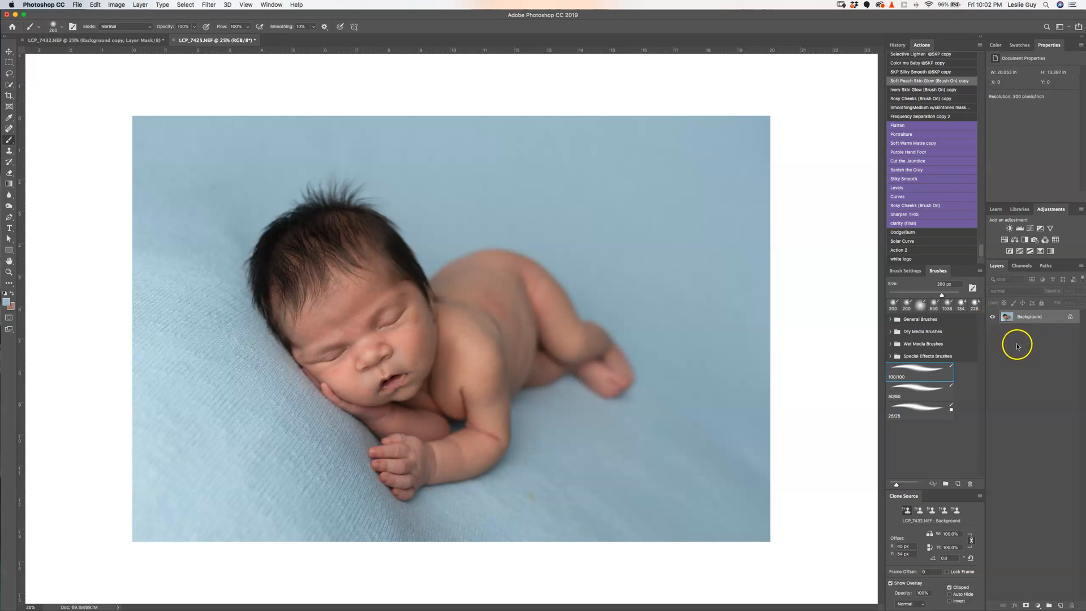
Duplicate the Background layer and add a Gradient Map adjustment above it using the black-to-white preset
key("super+j")
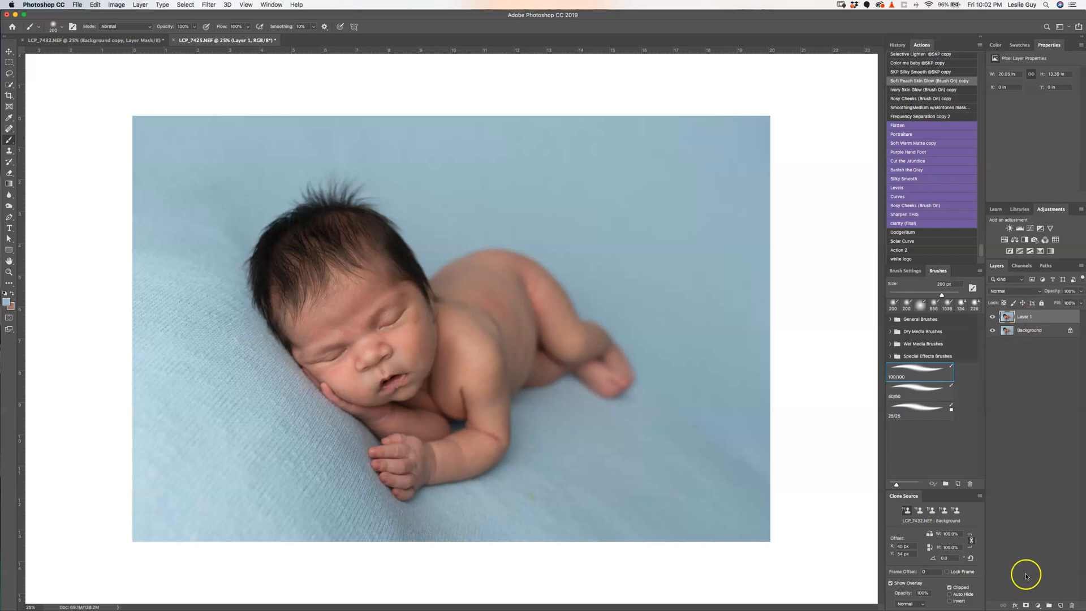
left_click(1038, 606)
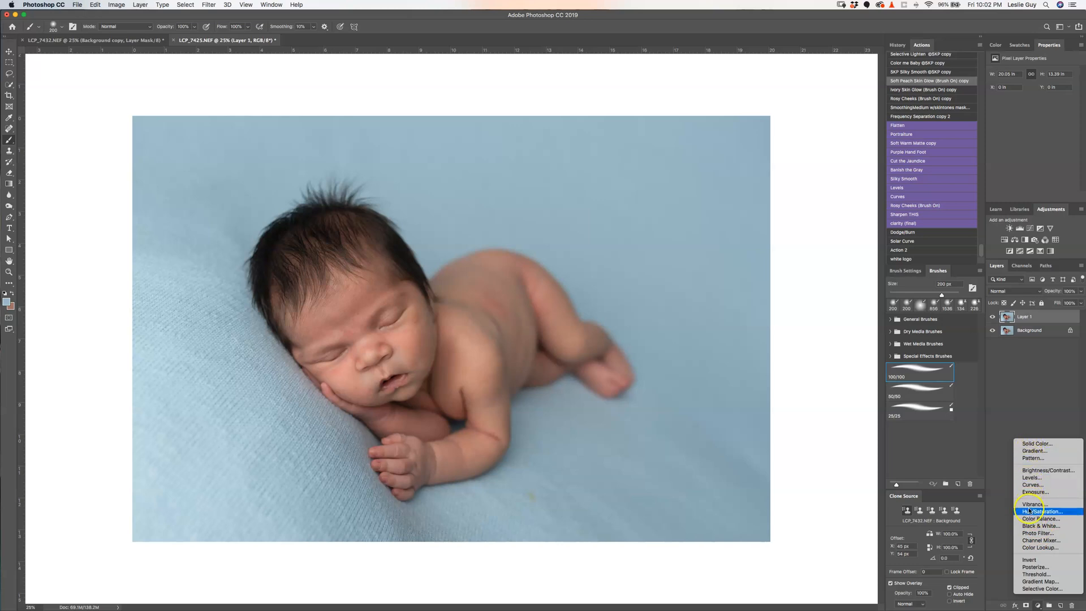
left_click(1033, 582)
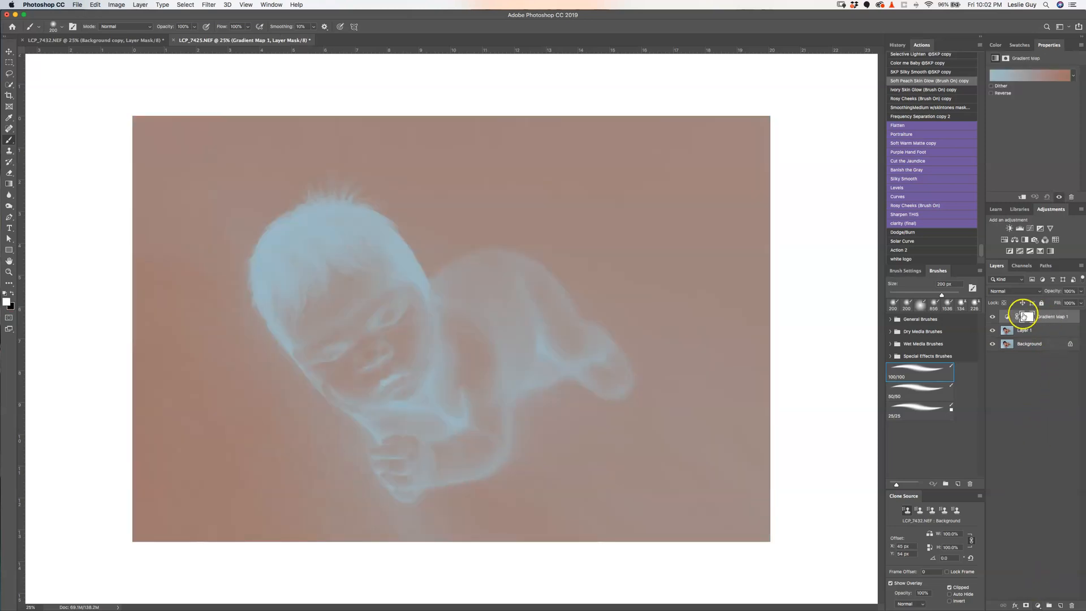
left_click(1070, 75)
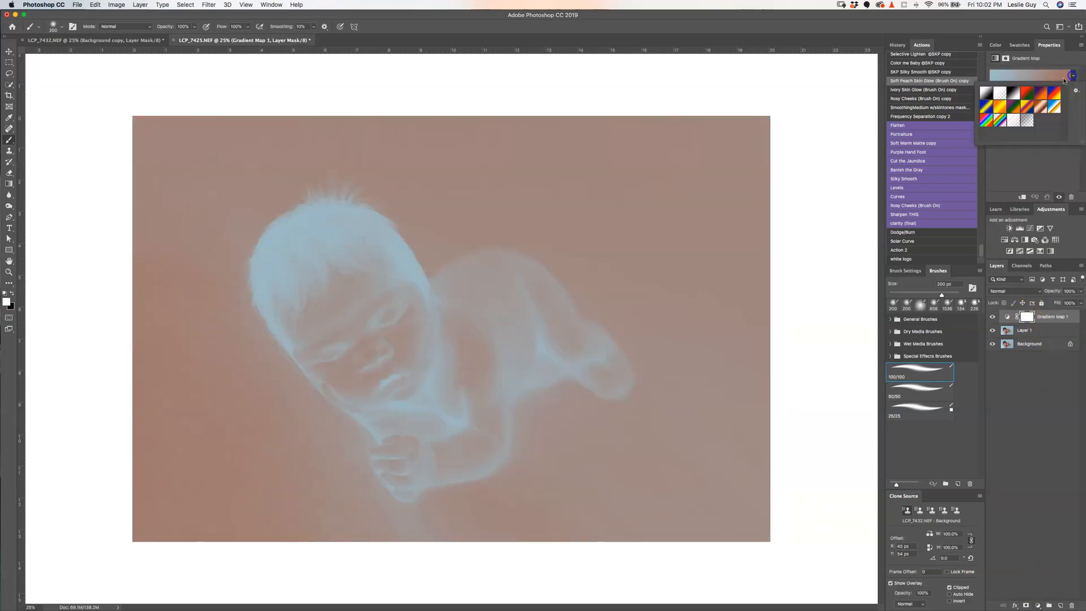
left_click(986, 95)
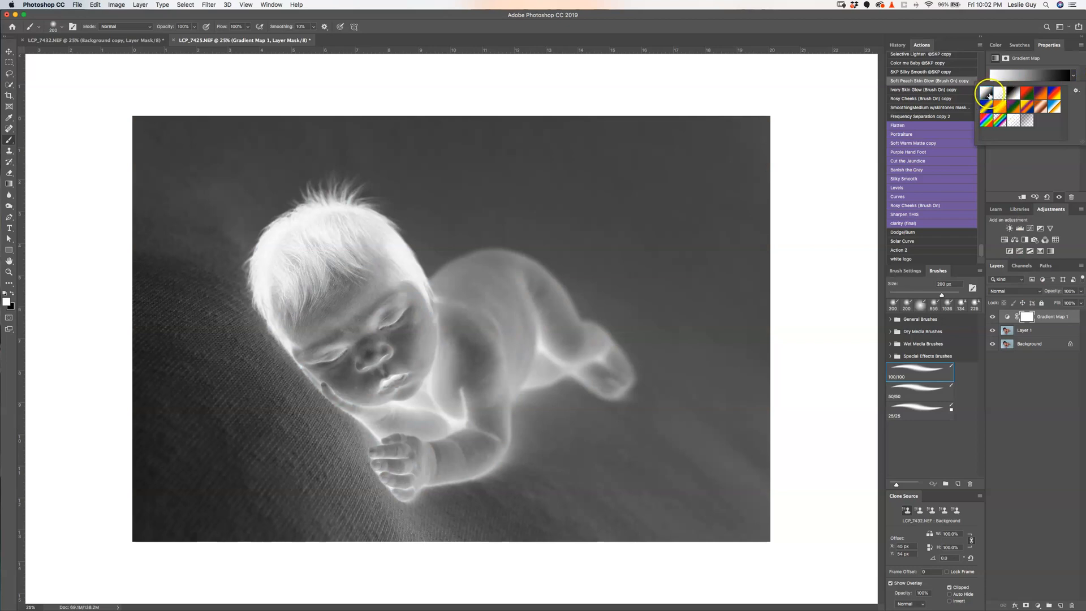
left_click(1014, 95)
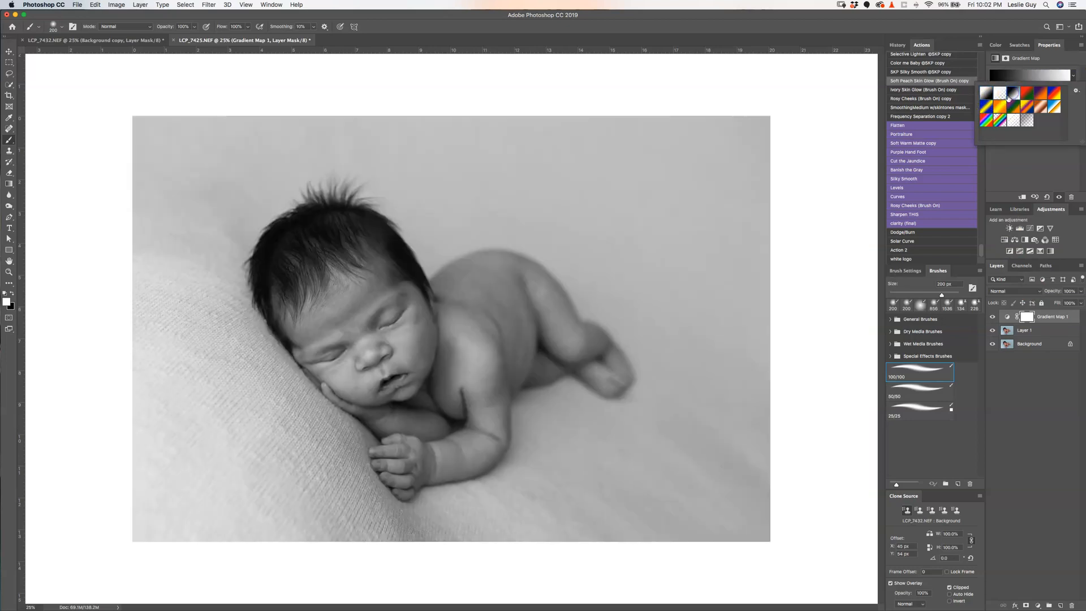
Paint black on the Gradient Map's mask over the baby's arms, hands, face, back, legs and feet to bring back the skin colour
left_click(1036, 318)
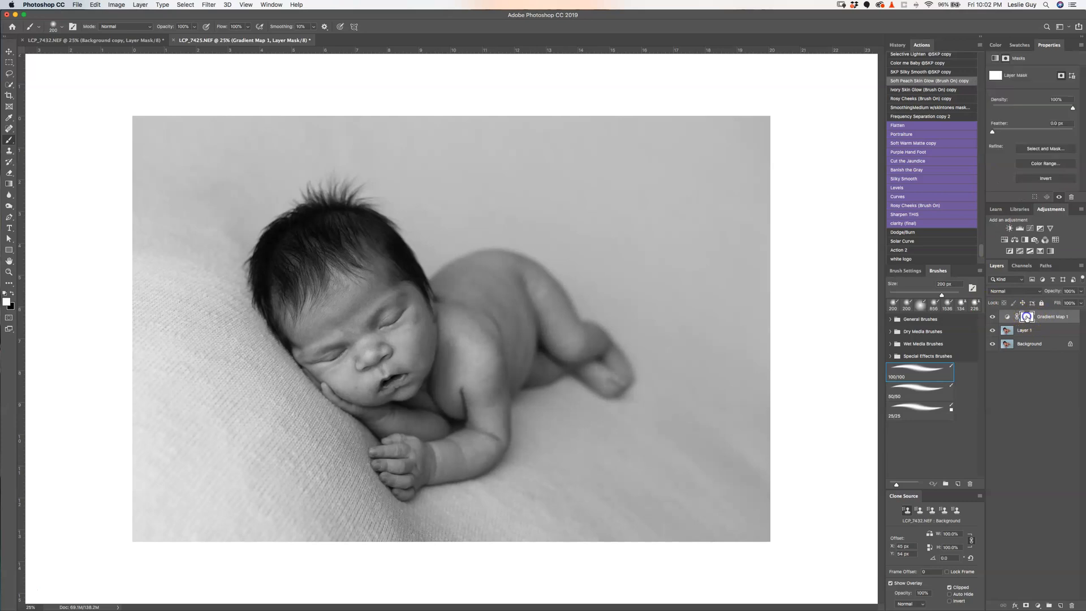
mouse_move(443, 359)
left_mouse_down()
mouse_move(467, 356)
mouse_move(451, 395)
mouse_move(463, 393)
mouse_move(460, 343)
mouse_move(468, 370)
mouse_move(484, 378)
mouse_move(489, 428)
mouse_move(458, 446)
left_mouse_up()
key("x")
mouse_move(457, 444)
left_mouse_down()
mouse_move(444, 442)
mouse_move(462, 467)
left_mouse_up()
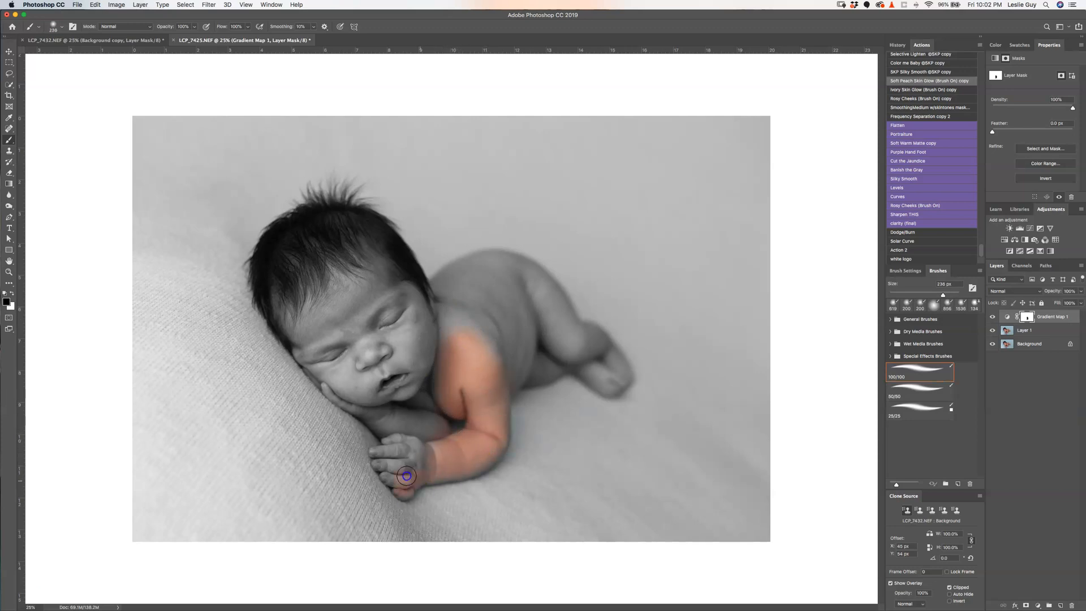
mouse_move(399, 441)
left_mouse_down()
mouse_move(431, 451)
mouse_move(447, 423)
left_mouse_up()
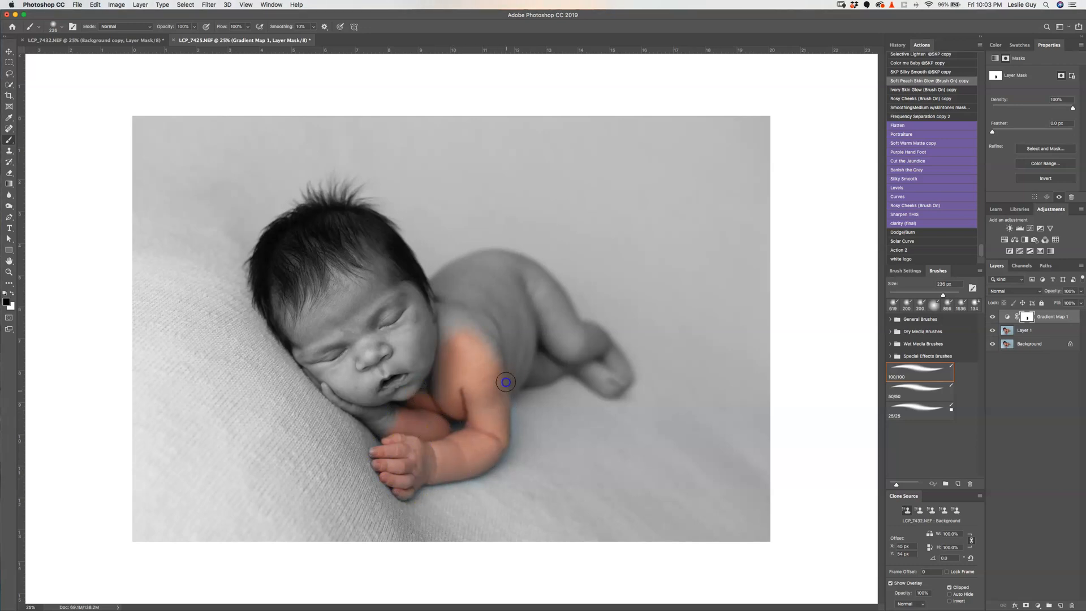
mouse_move(371, 401)
left_mouse_down()
mouse_move(401, 428)
mouse_move(363, 407)
mouse_move(390, 419)
mouse_move(272, 287)
mouse_move(325, 354)
mouse_move(296, 300)
mouse_move(346, 260)
mouse_move(305, 245)
mouse_move(339, 255)
mouse_move(370, 247)
mouse_move(399, 369)
mouse_move(378, 405)
mouse_move(479, 293)
mouse_move(453, 286)
mouse_move(523, 288)
mouse_move(464, 283)
mouse_move(526, 275)
mouse_move(463, 277)
mouse_move(496, 272)
mouse_move(538, 293)
mouse_move(542, 310)
mouse_move(496, 361)
mouse_move(524, 363)
mouse_move(496, 382)
mouse_move(474, 372)
left_mouse_up()
left_click_drag(545, 380, 509, 373)
mouse_move(517, 366)
left_mouse_down()
mouse_move(534, 374)
mouse_move(515, 376)
left_mouse_up()
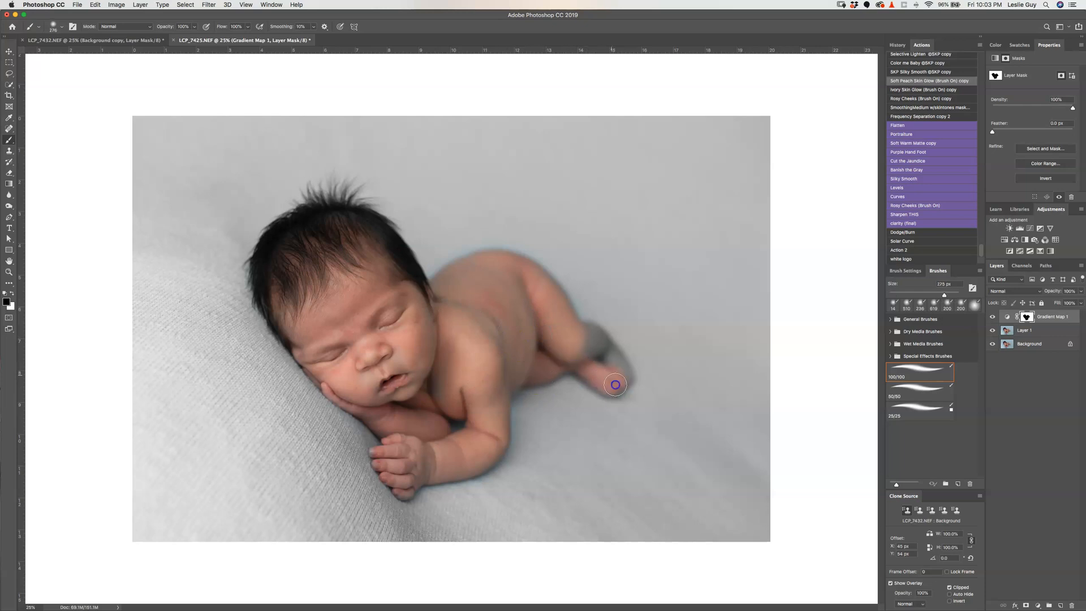
mouse_move(591, 333)
left_mouse_down()
mouse_move(616, 371)
mouse_move(610, 357)
mouse_move(605, 370)
mouse_move(570, 340)
mouse_move(571, 355)
mouse_move(539, 370)
left_mouse_up()
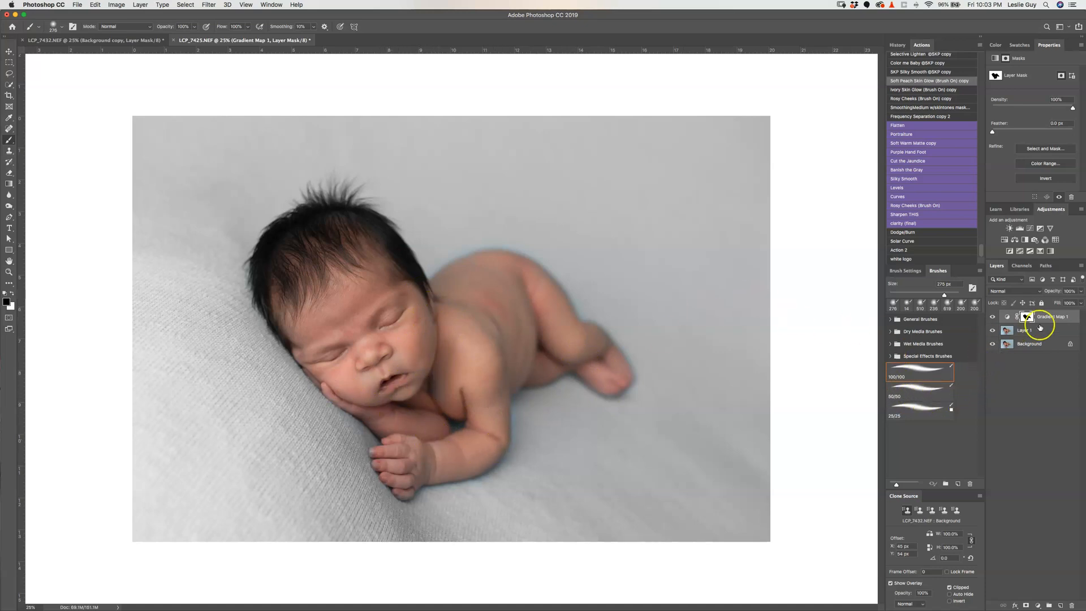
Delete the Gradient Map adjustment and the duplicate layer beneath it
left_click(1006, 317)
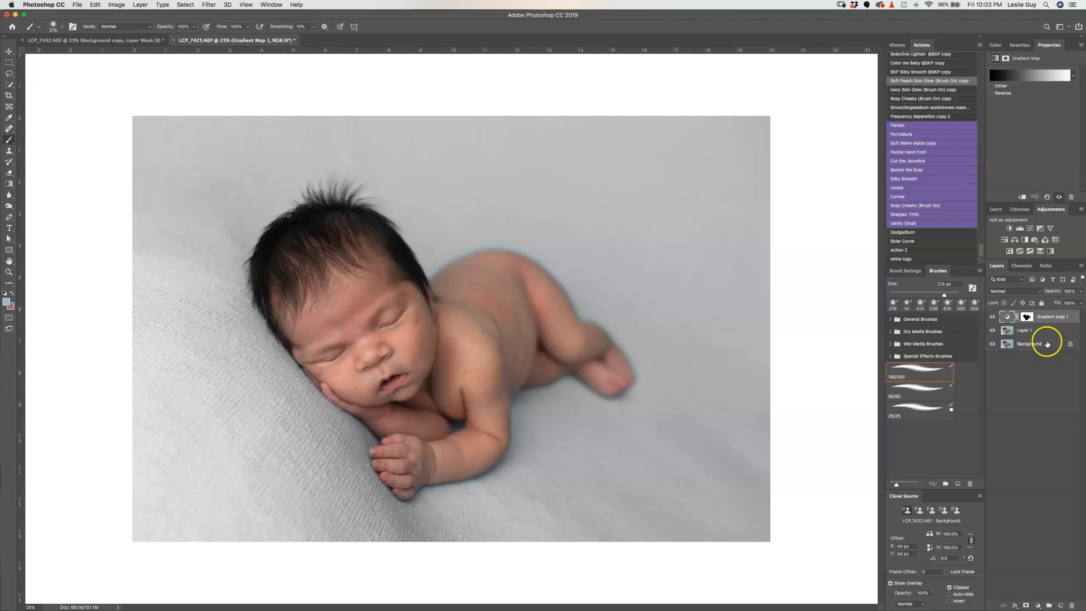
key("BackSpace")
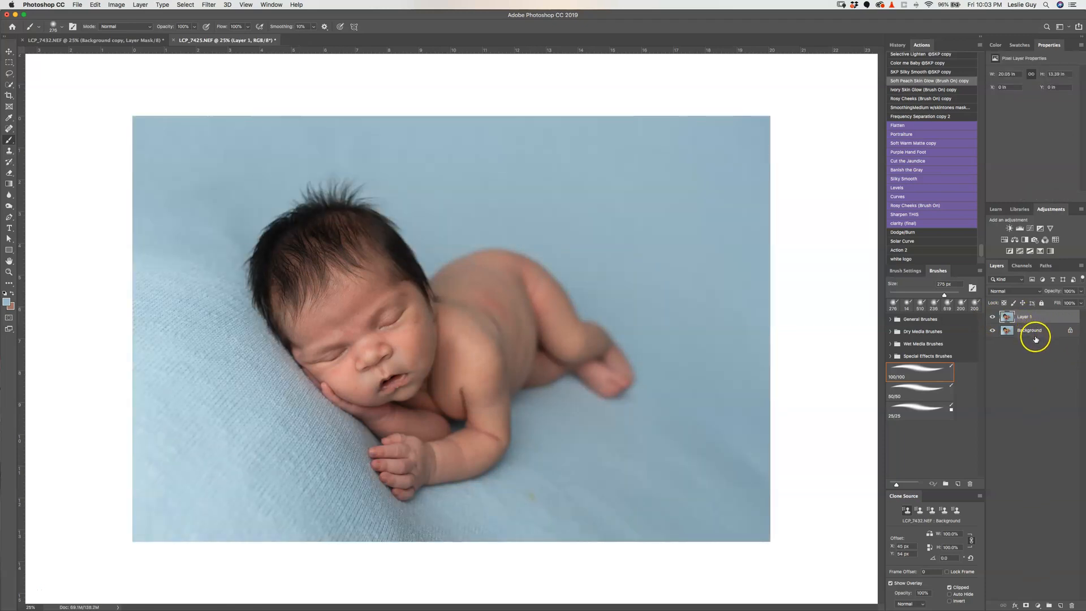
key("BackSpace")
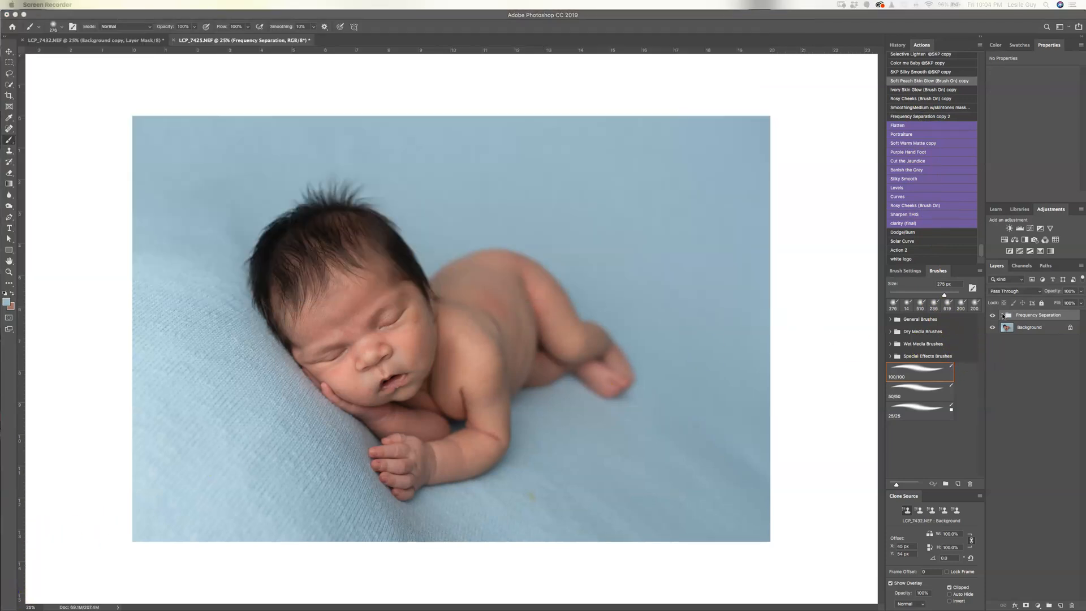
On the LF layer of the Frequency Separation group, lasso the forehead and nose bridge, apply a Gaussian Blur of about 40 pixels, and deselect
left_click(1002, 315)
left_click(1026, 341)
key("l")
key("super+equal")
key("super+equal")
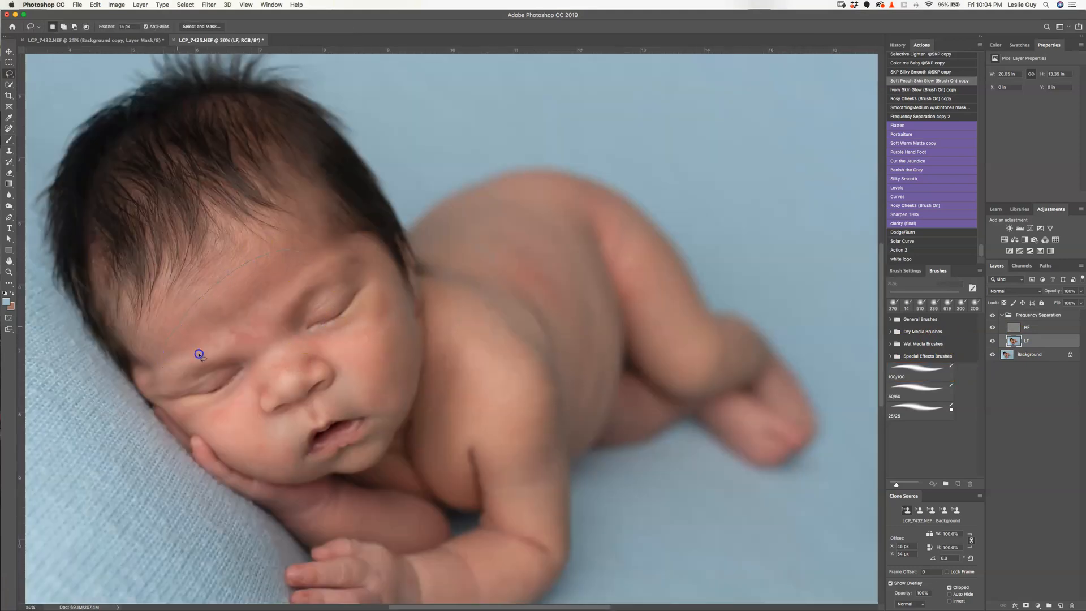
left_click_drag(283, 385, 275, 338)
key("super+alt+f")
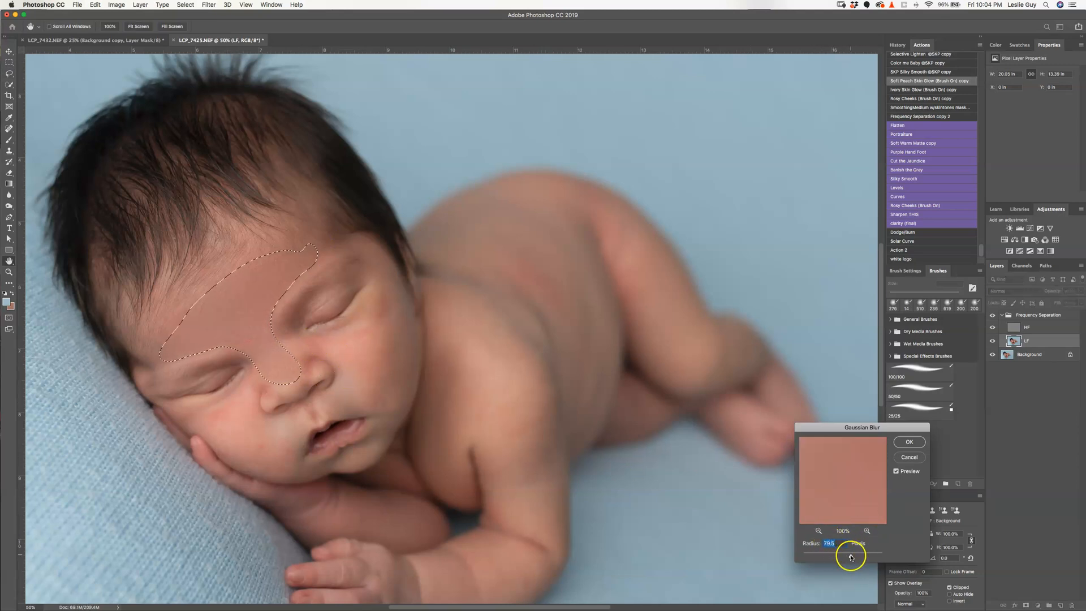
left_click_drag(844, 557, 844, 558)
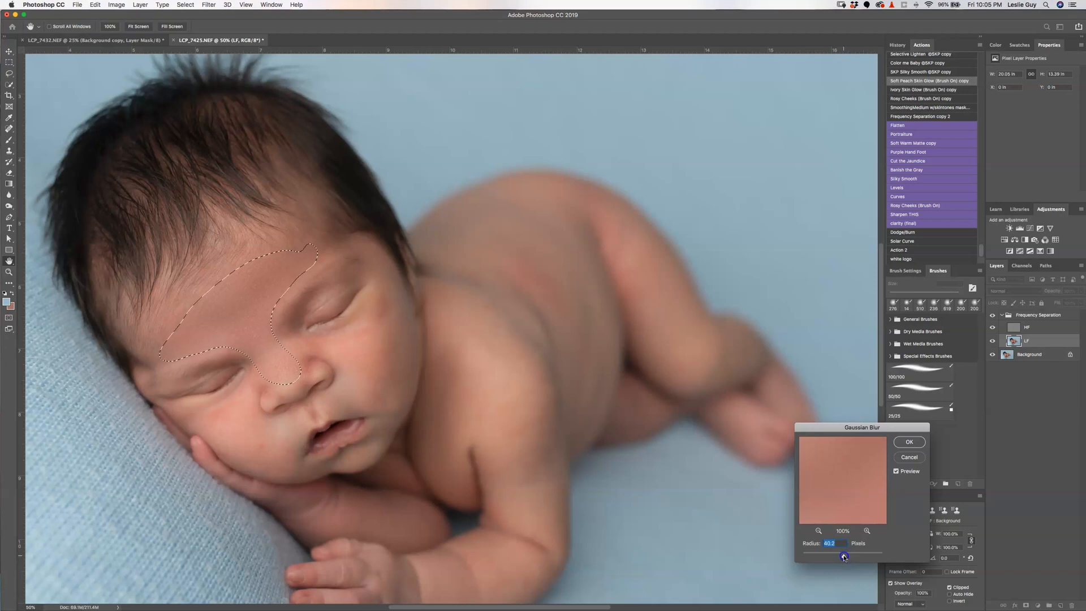
left_click(909, 440)
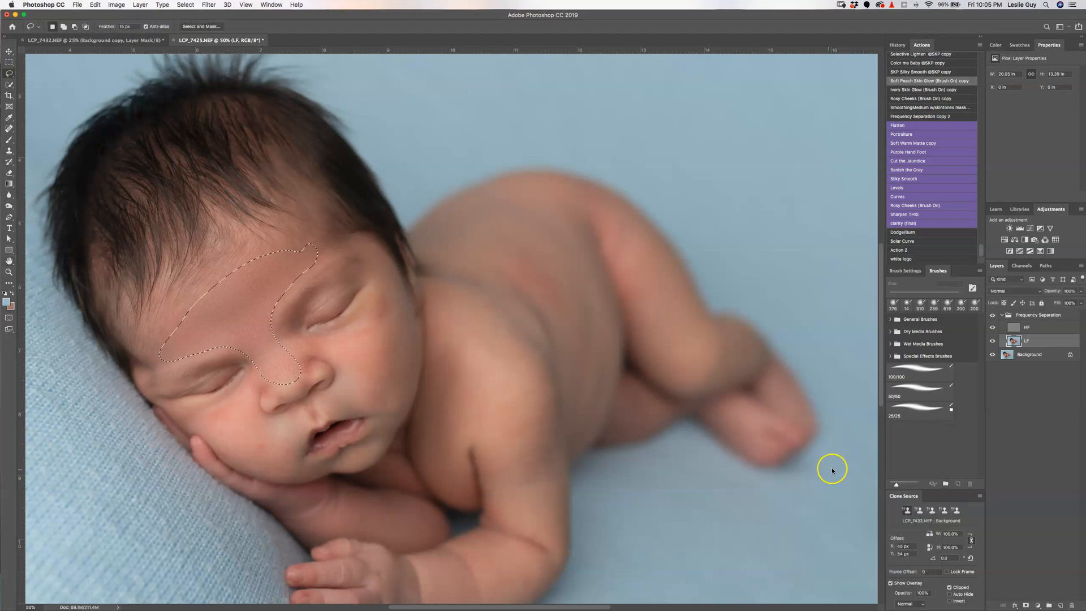
key("super+d")
Lasso both cheeks on the LF layer, apply a Gaussian Blur of about 23 pixels, and clear the selection
left_click_drag(259, 368, 258, 370)
left_click_drag(307, 340, 307, 339)
key("super+alt+f")
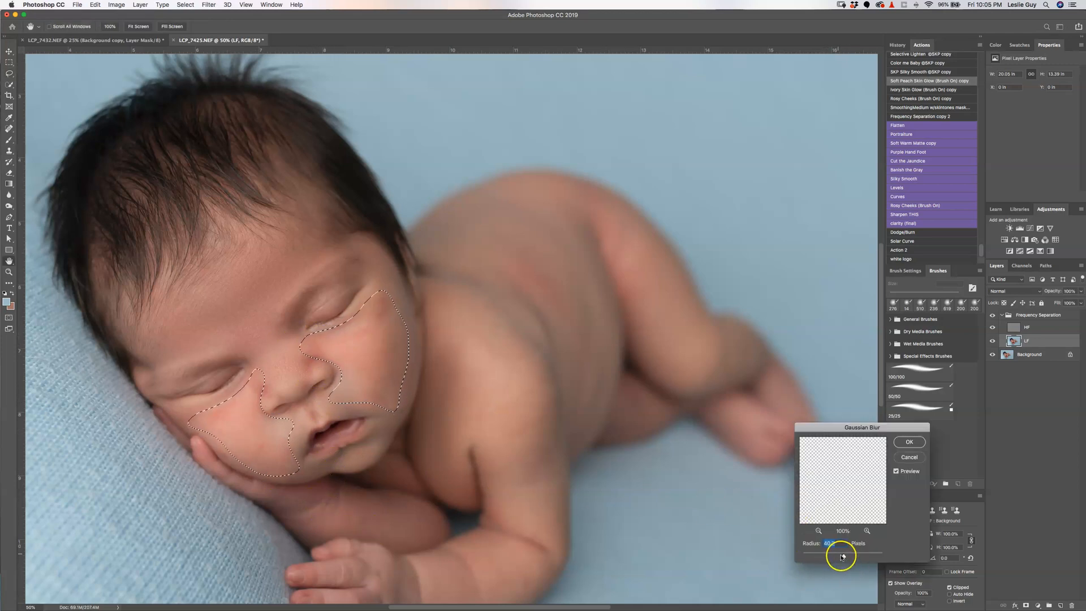
left_click_drag(842, 557, 841, 557)
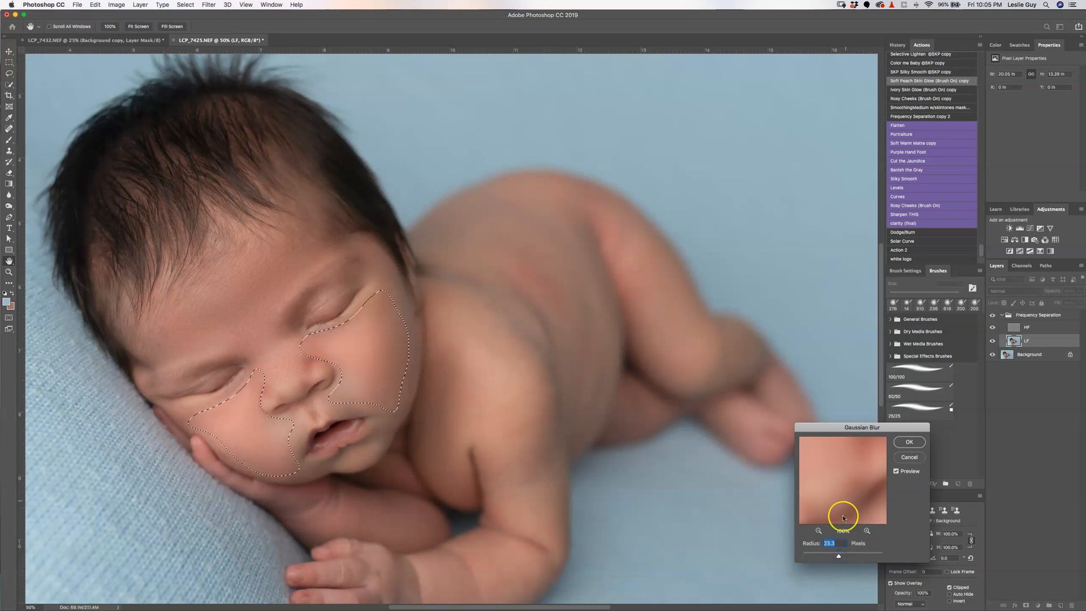
left_click(903, 441)
key("super+d")
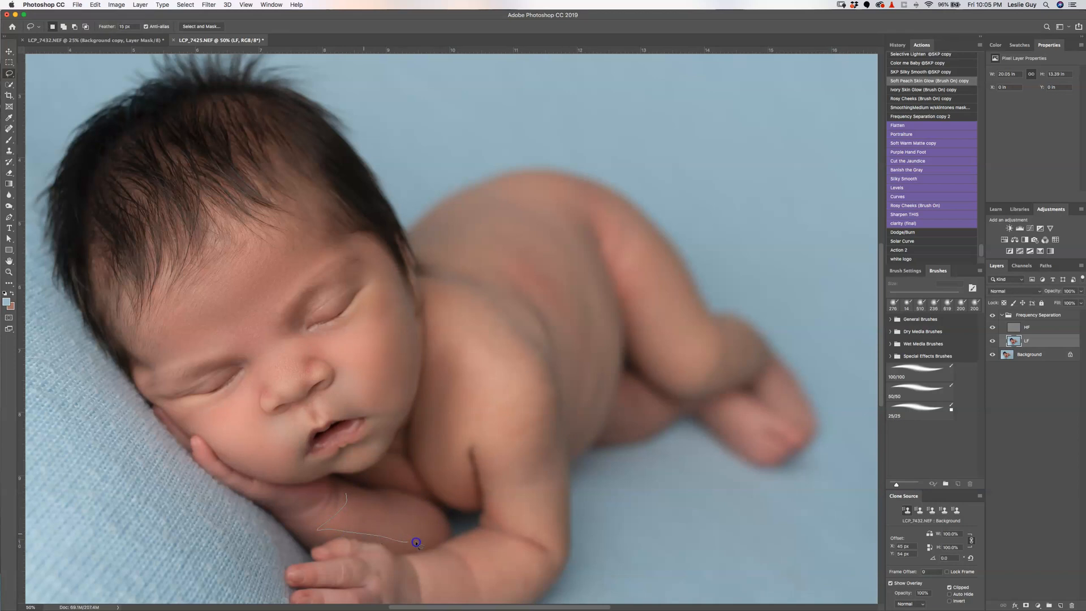
Lasso the arms, shoulder, back and thigh on the LF layer, apply a Gaussian Blur of about 23 pixels twice, and deselect
scroll(458, 509, "down", 3)
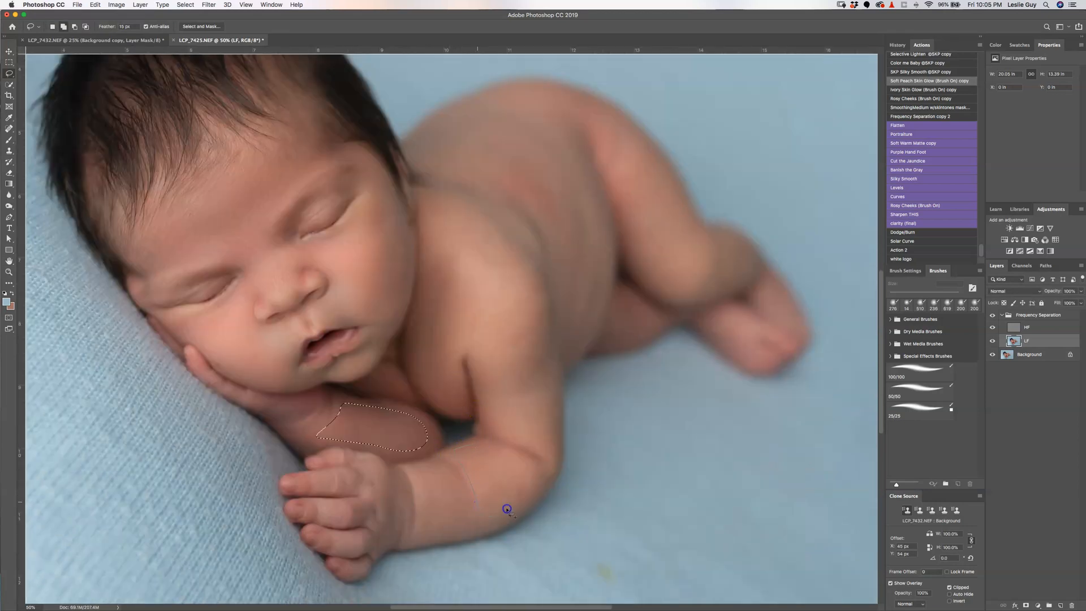
mouse_move(479, 442)
left_mouse_down()
mouse_move(421, 470)
mouse_move(423, 537)
mouse_move(472, 521)
mouse_move(442, 465)
left_mouse_up()
mouse_move(543, 421)
left_mouse_down()
mouse_move(522, 437)
mouse_move(485, 418)
left_mouse_up()
mouse_move(588, 276)
left_mouse_down()
mouse_move(618, 129)
mouse_move(603, 151)
mouse_move(640, 261)
mouse_move(676, 277)
mouse_move(672, 210)
mouse_move(614, 130)
left_mouse_up()
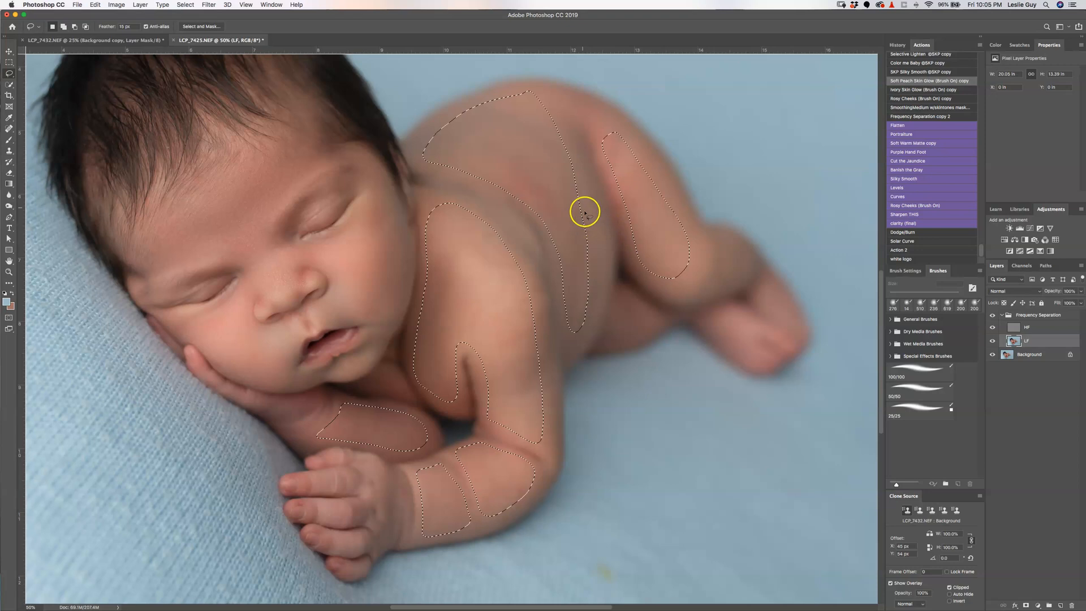
key("super+alt+f")
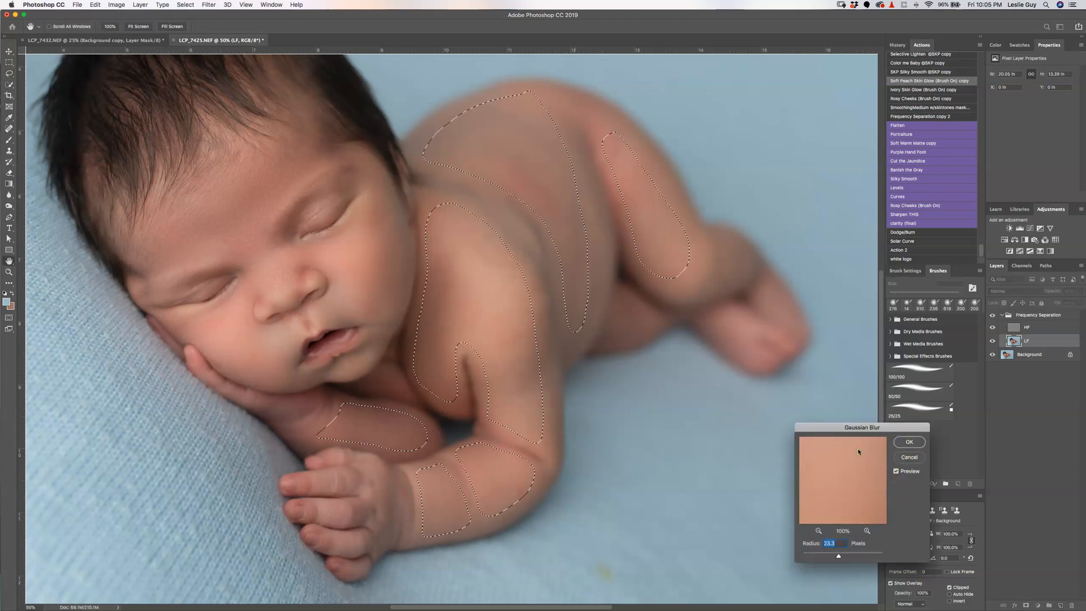
key("Return")
key("super+alt+f")
key("Return")
key("super+d")
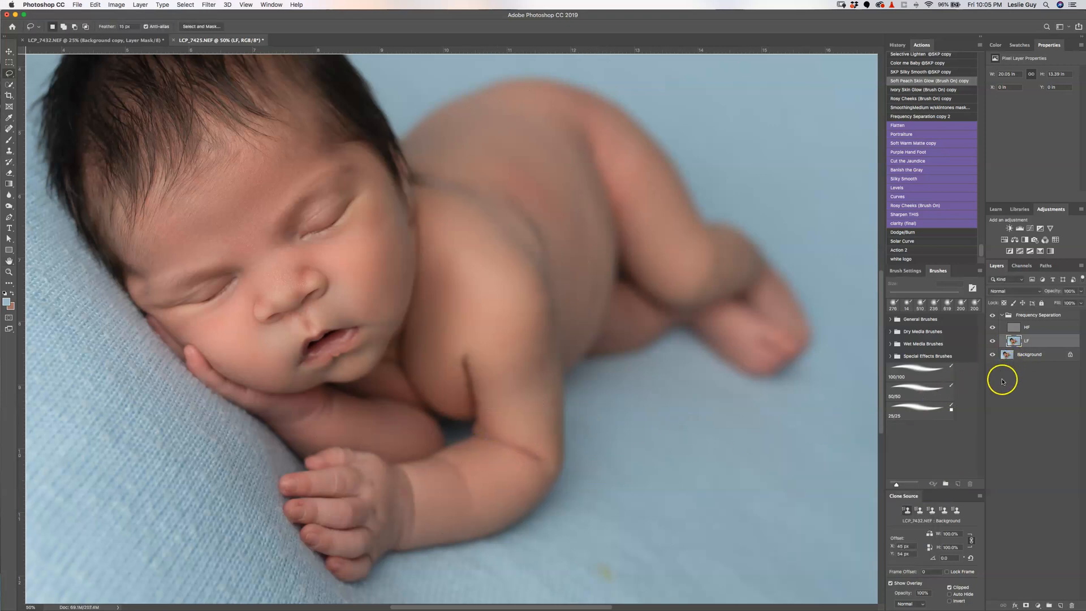
On the HF layer, heal the small texture blemishes on the cheeks, nose, upper lip, chin, forehead and under the eye with the Spot Healing Brush
left_click(1030, 327)
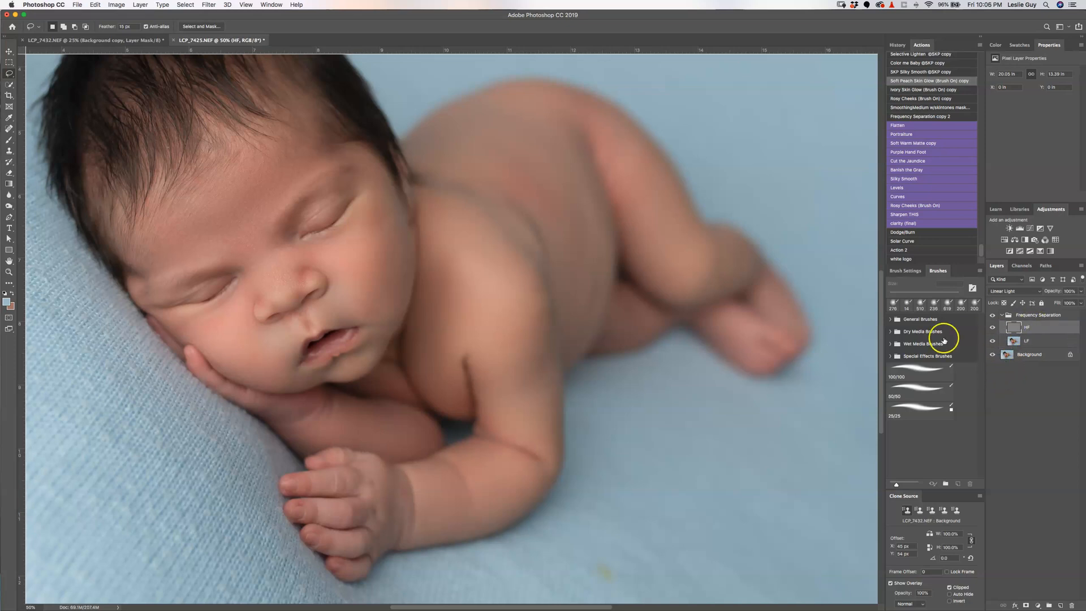
key("super+1")
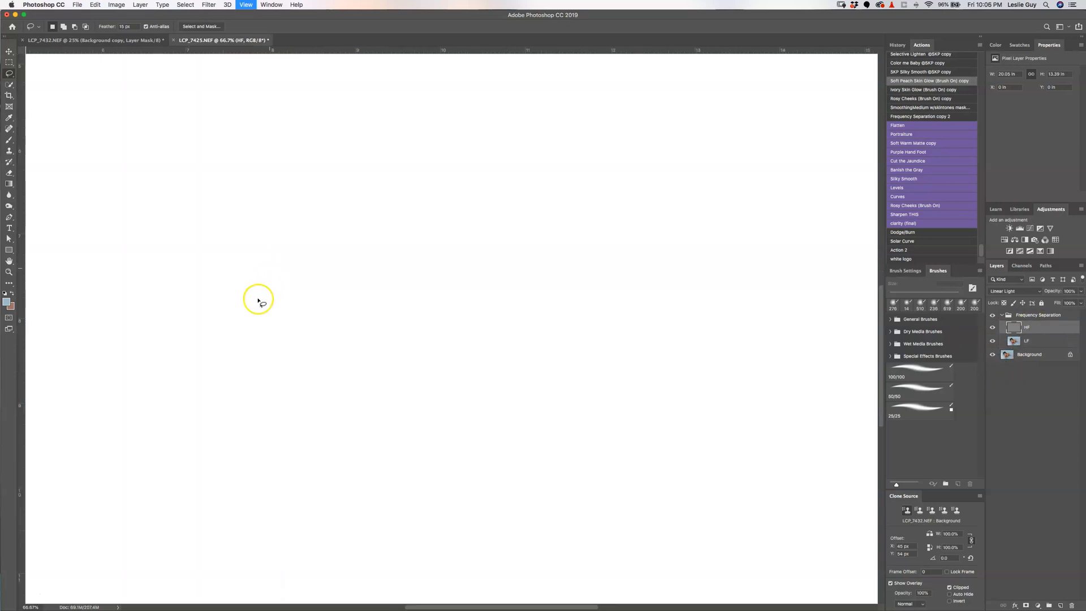
left_click_drag(219, 285, 452, 296)
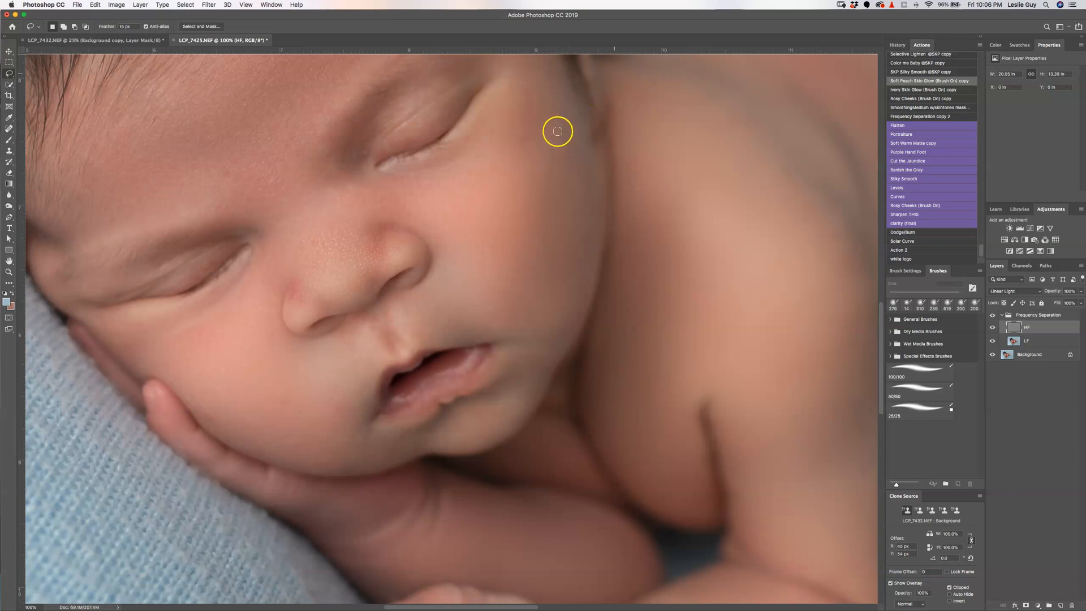
key("j")
left_click(516, 134)
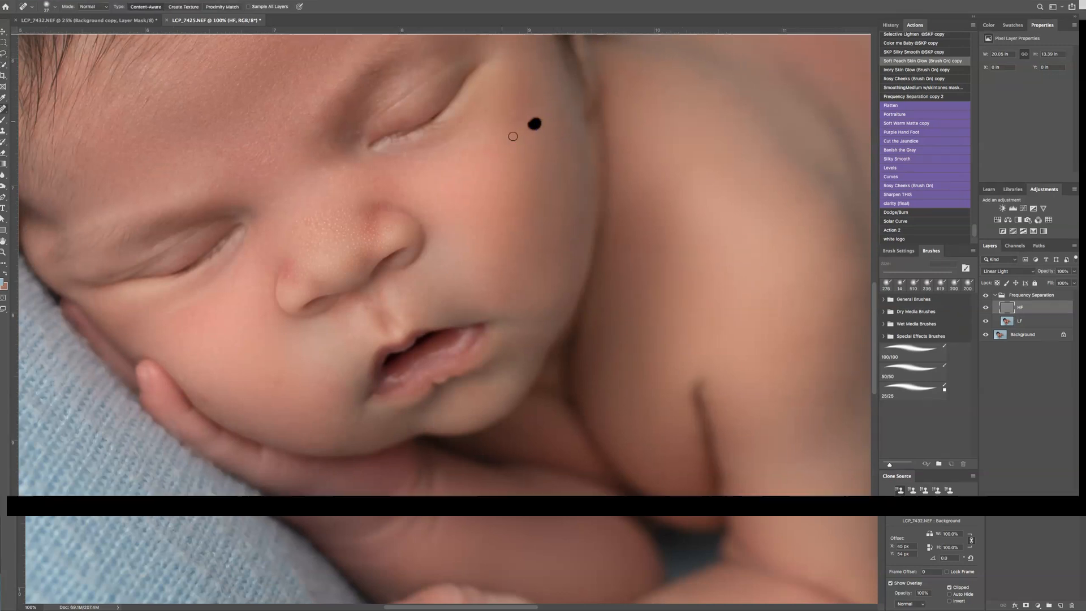
left_click(366, 296)
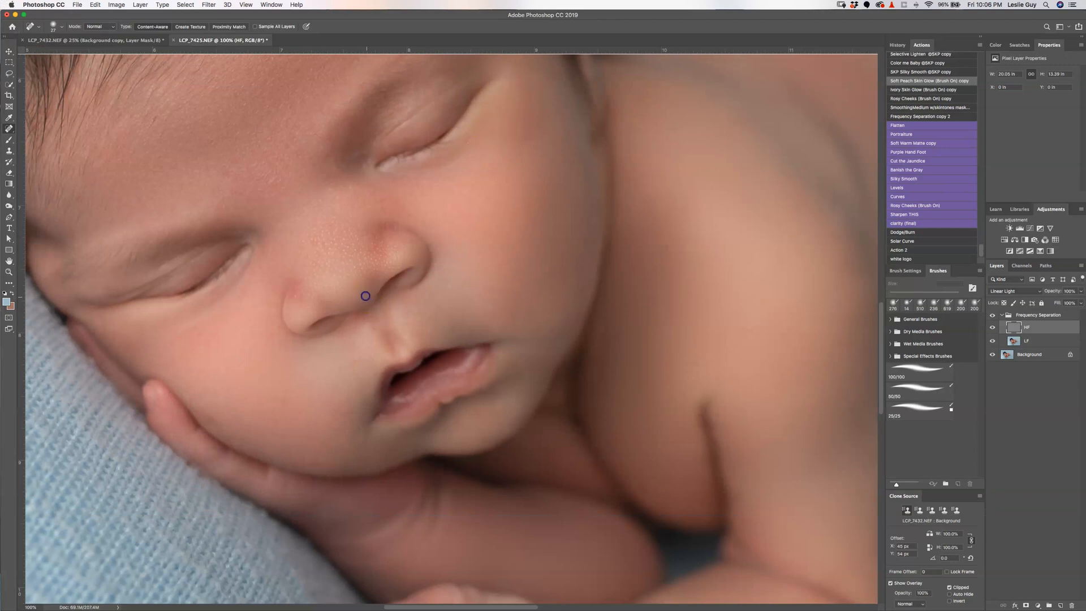
left_click(370, 326)
left_click(207, 412)
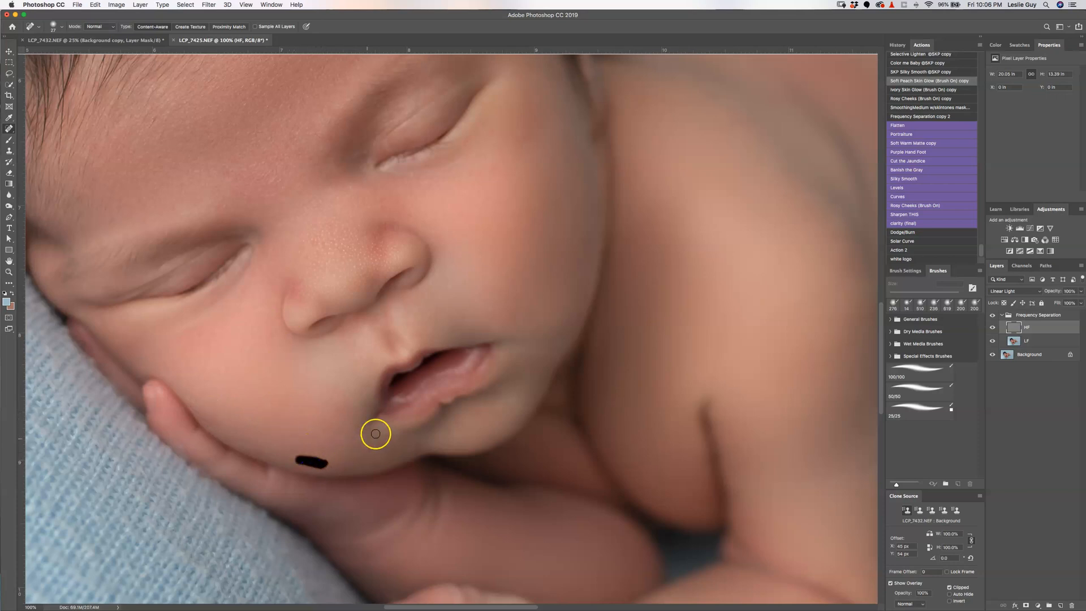
left_click(224, 204)
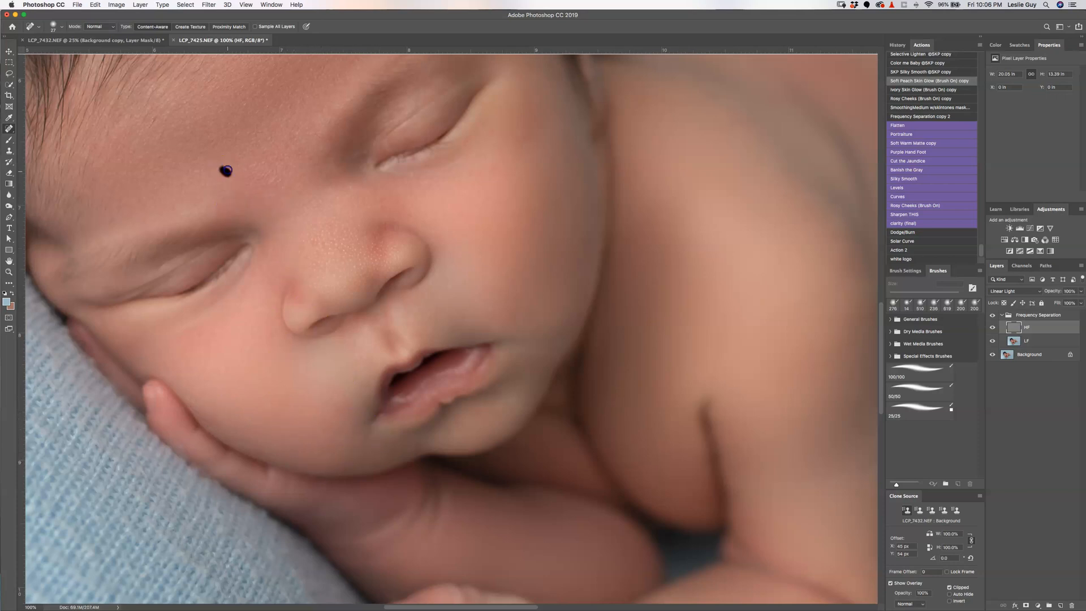
left_click_drag(350, 163, 367, 154)
left_click_drag(413, 192, 404, 200)
left_click_drag(538, 271, 445, 350)
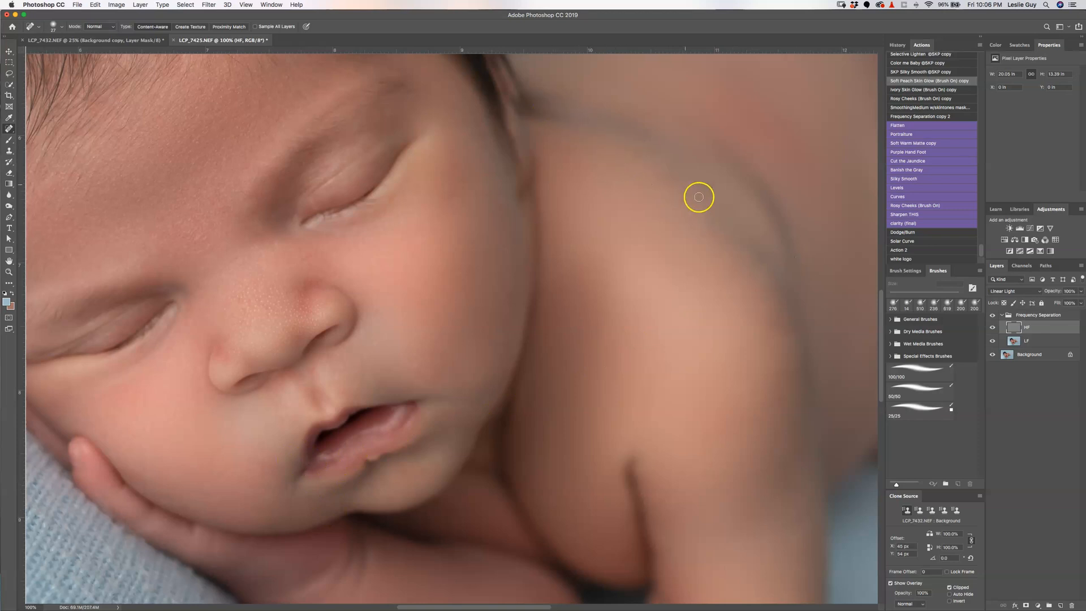
key("super+minus")
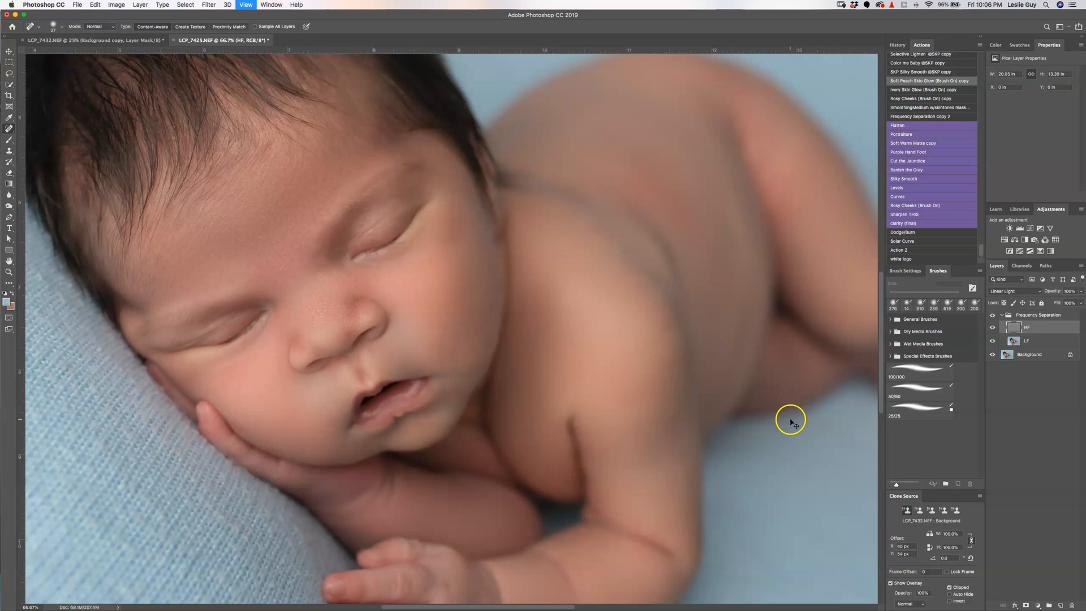
key("super+minus")
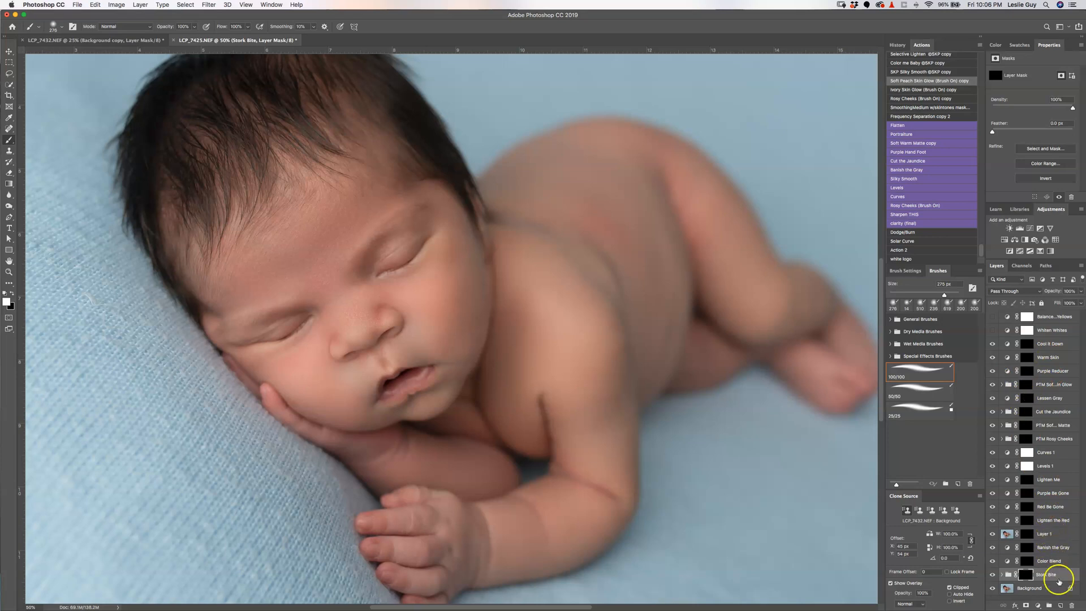
left_click(1040, 532)
left_click_drag(1041, 532, 1026, 580)
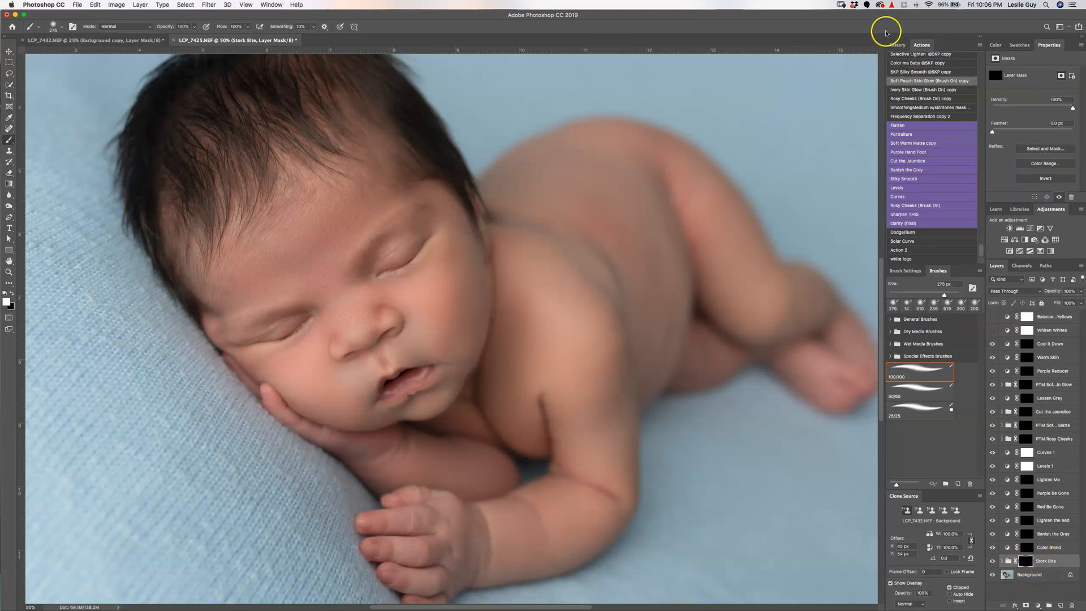
left_click(897, 45)
left_click(923, 139)
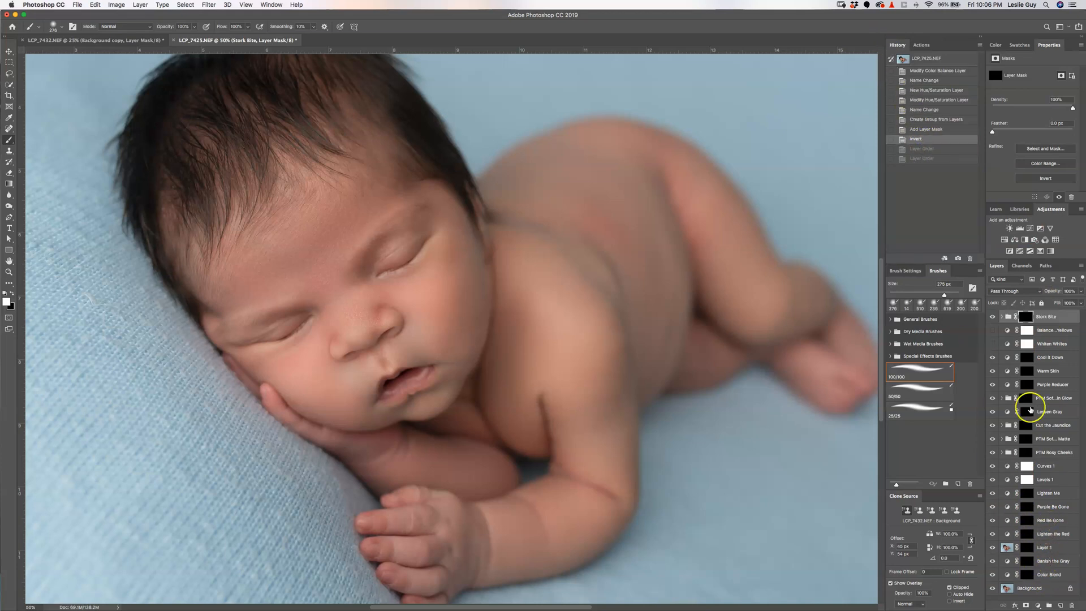
Delete the Stork Bite group and move Layer 1 directly above the Background layer
key("Delete")
left_click(1046, 535)
left_click_drag(1046, 535, 1040, 569)
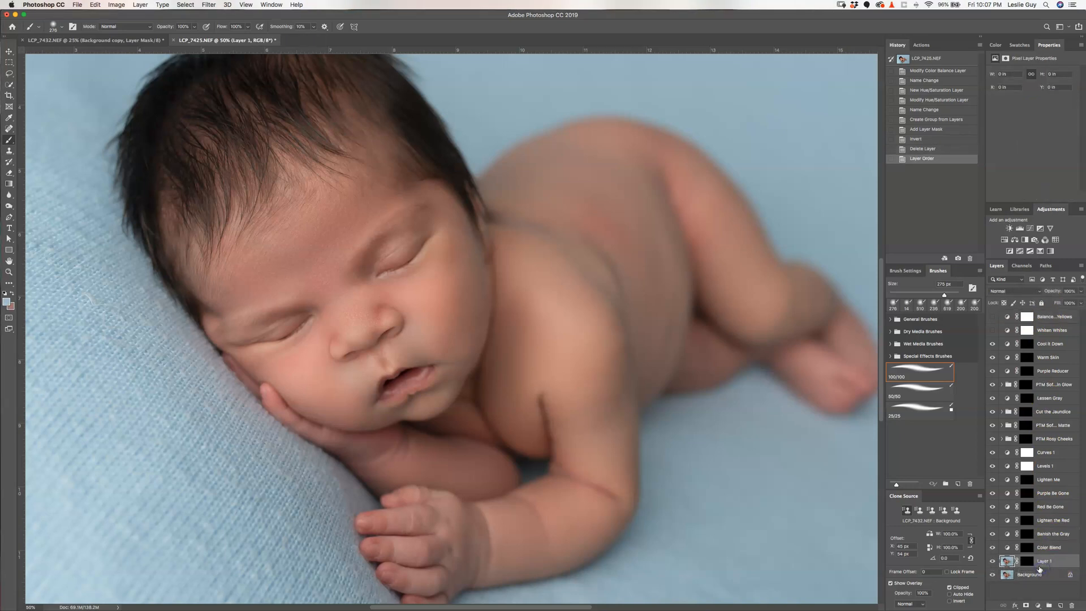
Paint white on Layer 1's mask over the baby's forehead, cheeks, chin, arms and body to reveal the smoothed skin
left_click(1025, 561)
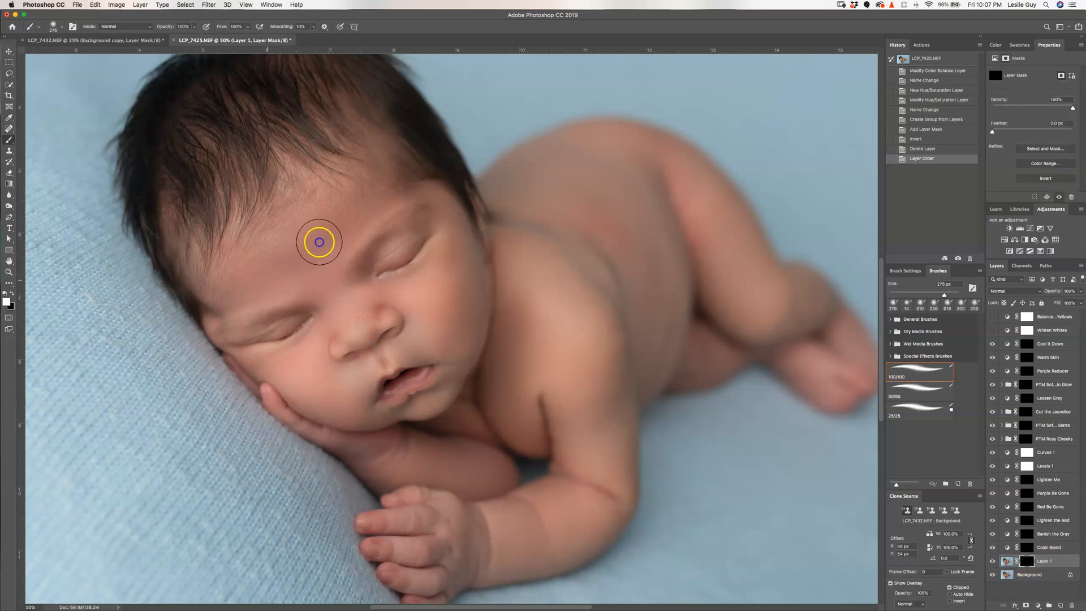
left_click(260, 267)
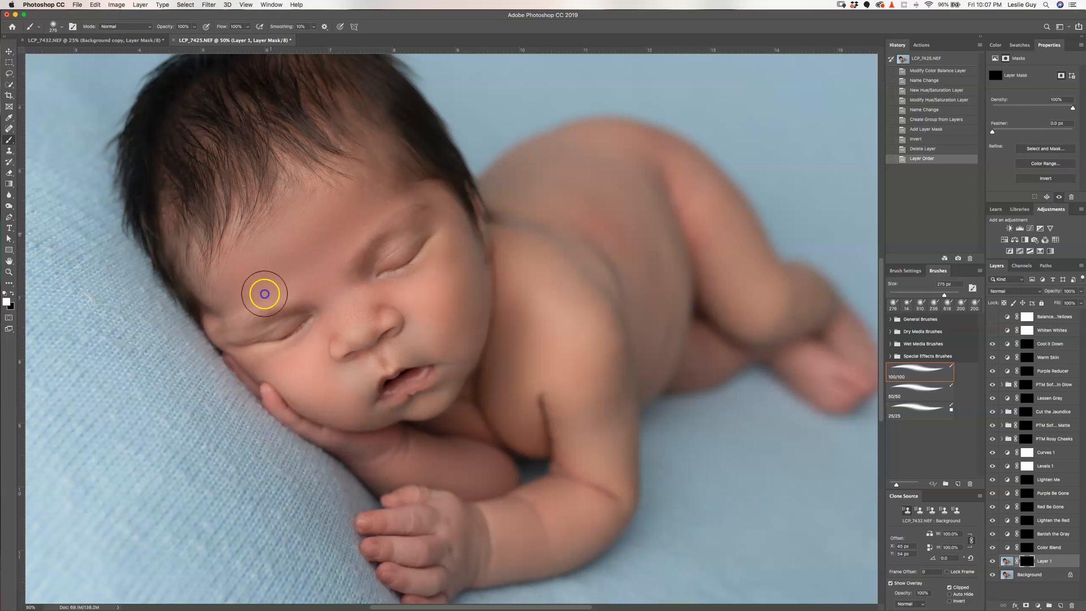
mouse_move(365, 303)
left_mouse_down()
mouse_move(461, 325)
mouse_move(476, 285)
mouse_move(458, 273)
left_mouse_up()
mouse_move(325, 390)
left_mouse_down()
mouse_move(294, 365)
mouse_move(358, 371)
mouse_move(399, 351)
mouse_move(452, 393)
mouse_move(435, 418)
left_mouse_up()
left_click_drag(427, 401, 388, 408)
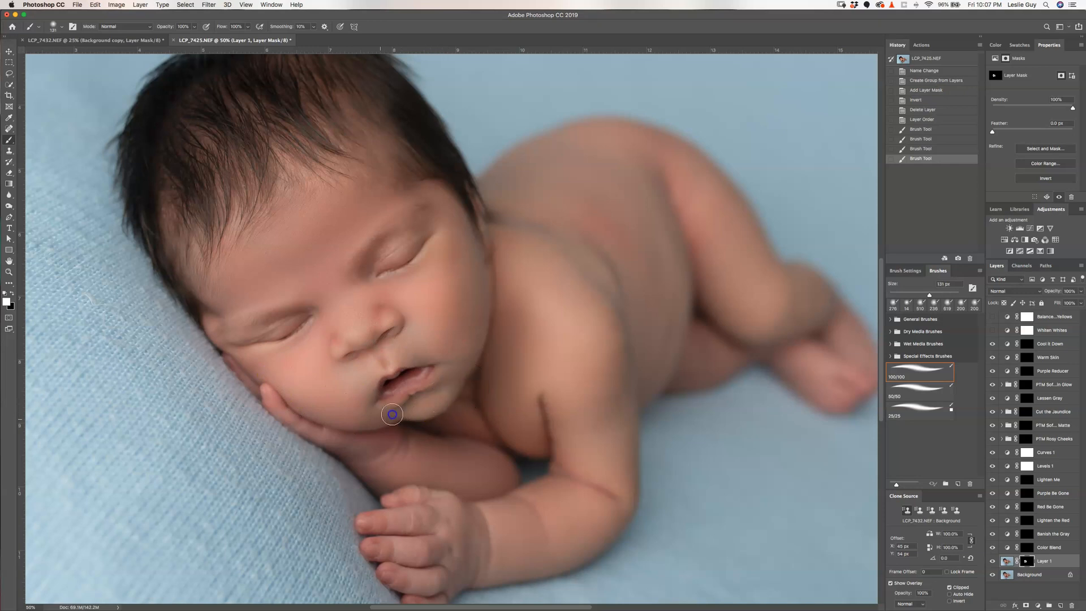
mouse_move(435, 356)
left_mouse_down()
mouse_move(464, 350)
mouse_move(536, 411)
mouse_move(452, 463)
mouse_move(489, 457)
mouse_move(407, 463)
left_mouse_up()
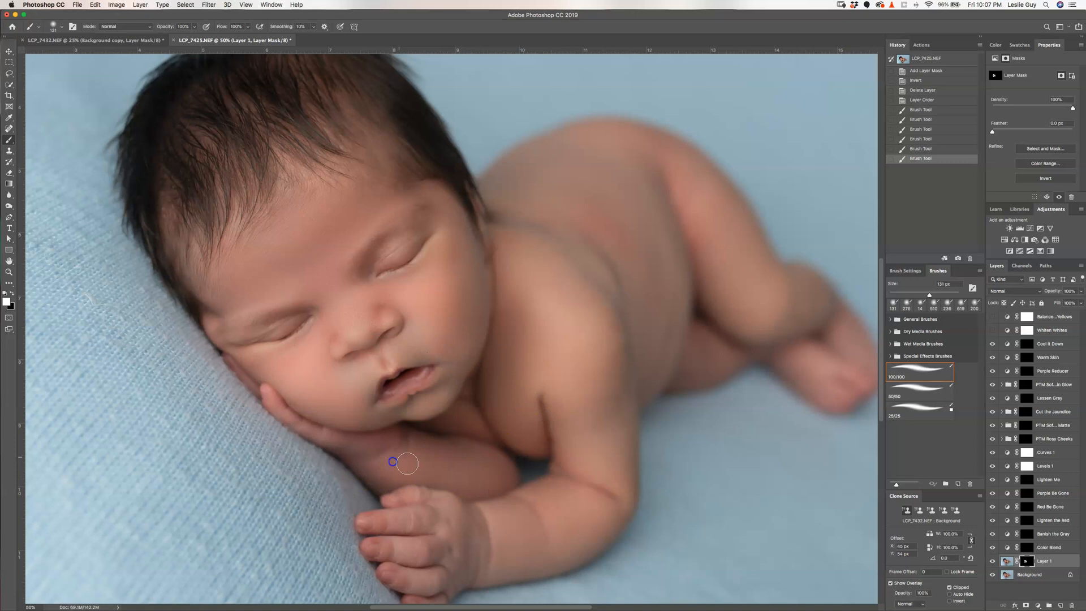
mouse_move(517, 530)
left_mouse_down()
mouse_move(519, 515)
mouse_move(537, 514)
left_mouse_up()
mouse_move(606, 352)
left_mouse_down()
mouse_move(535, 241)
mouse_move(627, 288)
mouse_move(674, 339)
mouse_move(553, 189)
mouse_move(583, 267)
mouse_move(711, 177)
mouse_move(684, 194)
mouse_move(824, 310)
mouse_move(710, 362)
mouse_move(675, 359)
mouse_move(515, 284)
mouse_move(451, 220)
mouse_move(350, 232)
mouse_move(326, 320)
mouse_move(295, 378)
mouse_move(336, 401)
mouse_move(254, 369)
mouse_move(271, 340)
left_mouse_up()
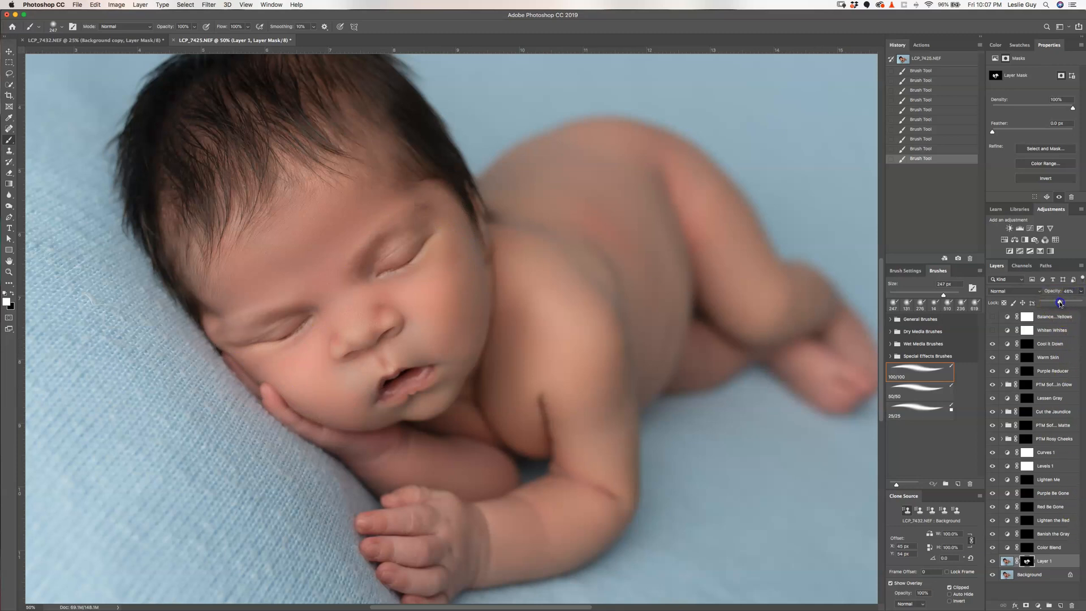
Lower Layer 1's opacity to about 31%, compare it on and off, and merge it down into the Background
left_click(1061, 303)
left_click(992, 560)
left_click(992, 560)
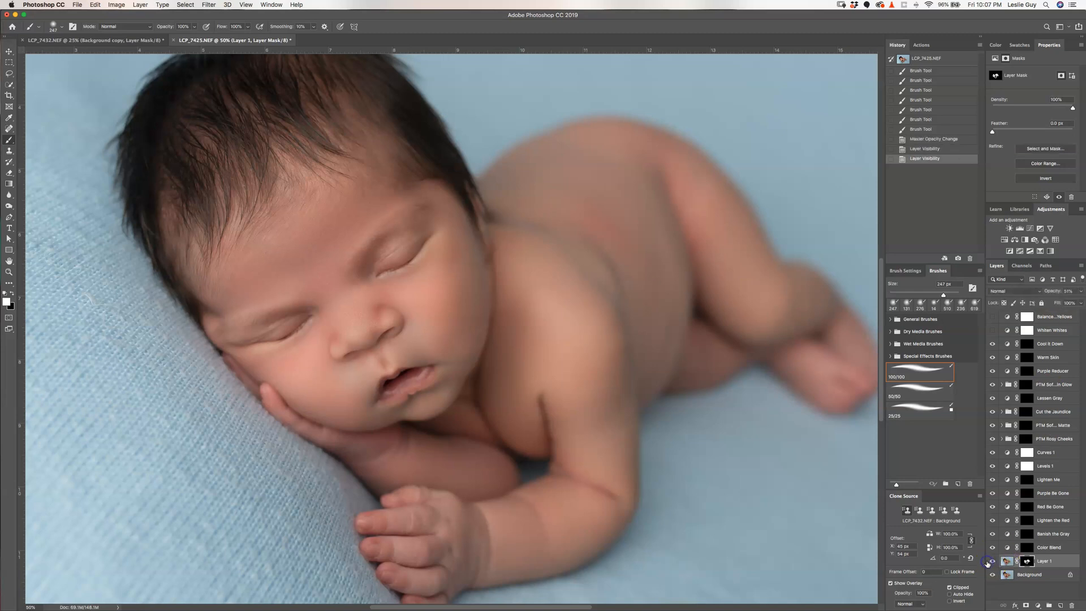
left_click(1058, 562)
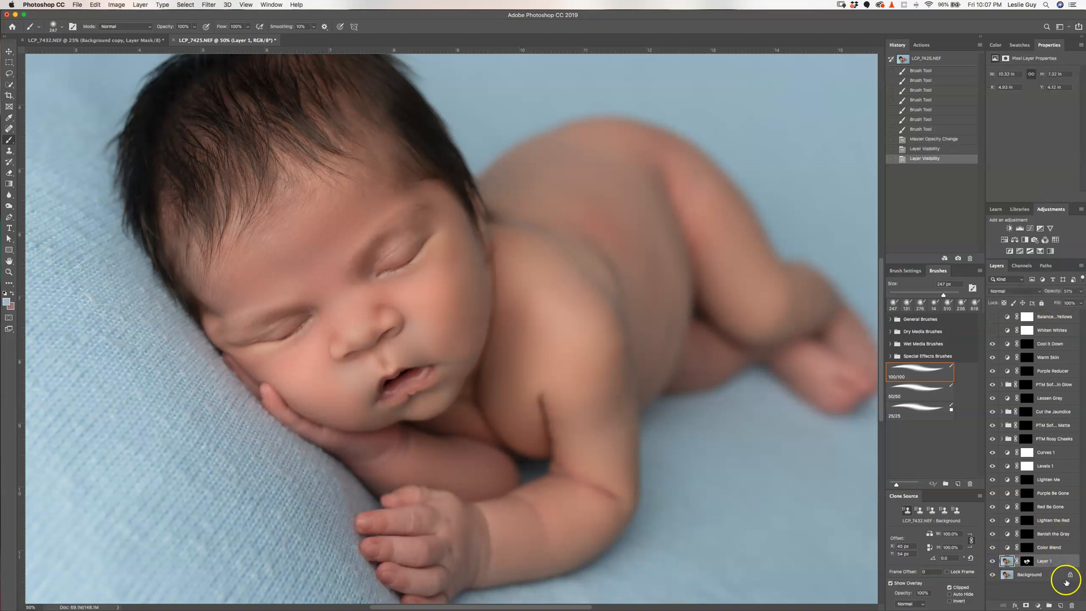
key("super+e")
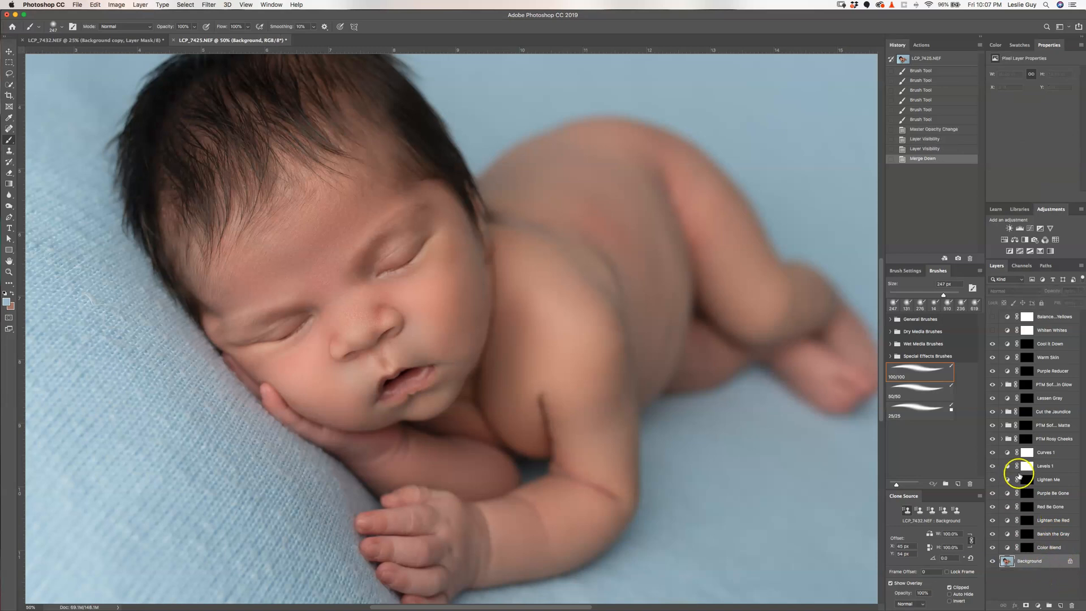
Paint with the 25/25 brush on the Red Be Gone mask over the forehead, nose, eyelids and cheeks to reduce the redness
left_click(1027, 507)
left_click(921, 410)
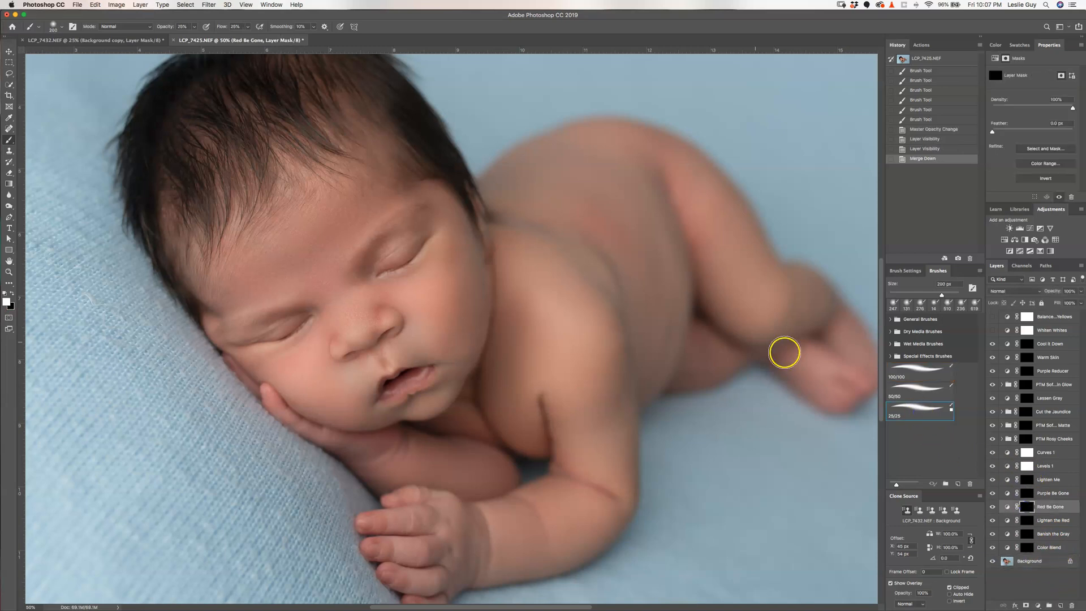
left_click_drag(350, 249, 369, 249)
mouse_move(366, 202)
left_mouse_down()
mouse_move(330, 264)
mouse_move(284, 294)
left_mouse_up()
mouse_move(286, 249)
left_mouse_down()
mouse_move(322, 279)
mouse_move(310, 296)
mouse_move(411, 244)
left_mouse_up()
mouse_move(376, 283)
left_mouse_down()
mouse_move(375, 318)
mouse_move(383, 313)
mouse_move(374, 338)
mouse_move(342, 334)
mouse_move(279, 366)
left_mouse_up()
mouse_move(324, 328)
left_mouse_down()
mouse_move(265, 346)
mouse_move(209, 337)
left_mouse_up()
mouse_move(346, 399)
left_mouse_down()
mouse_move(356, 399)
mouse_move(321, 405)
mouse_move(357, 369)
mouse_move(309, 375)
left_mouse_up()
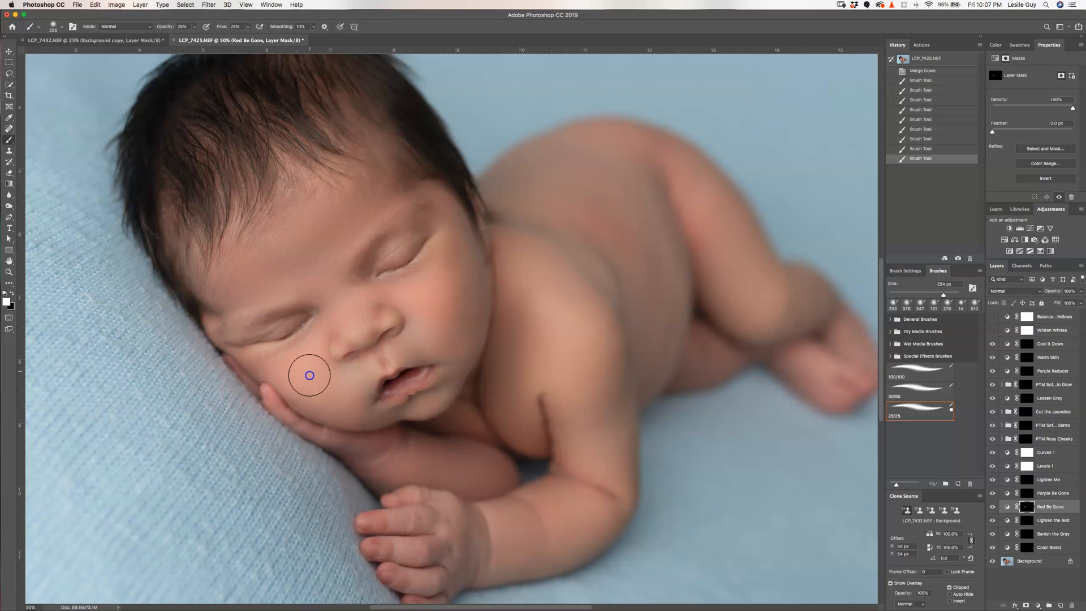
left_click_drag(277, 264, 215, 269)
mouse_move(377, 294)
left_mouse_down()
mouse_move(427, 298)
mouse_move(404, 297)
mouse_move(451, 255)
mouse_move(452, 314)
mouse_move(436, 309)
mouse_move(451, 315)
mouse_move(455, 247)
left_mouse_up()
mouse_move(375, 308)
left_mouse_down()
mouse_move(420, 229)
mouse_move(359, 276)
mouse_move(434, 199)
mouse_move(362, 250)
mouse_move(470, 216)
left_mouse_up()
Paint on the Red Be Gone mask over the back, hip, elbow, upper arm and tucked forearm to reduce the redness
mouse_move(580, 222)
left_mouse_down()
mouse_move(630, 239)
mouse_move(599, 218)
mouse_move(651, 177)
mouse_move(688, 184)
mouse_move(714, 250)
mouse_move(669, 185)
left_mouse_up()
left_click_drag(644, 148, 651, 147)
mouse_move(670, 403)
left_mouse_down()
mouse_move(552, 451)
mouse_move(586, 483)
left_mouse_up()
left_click_drag(558, 471, 615, 498)
left_click_drag(521, 444, 550, 418)
left_click_drag(462, 413, 493, 433)
left_click_drag(482, 417, 465, 433)
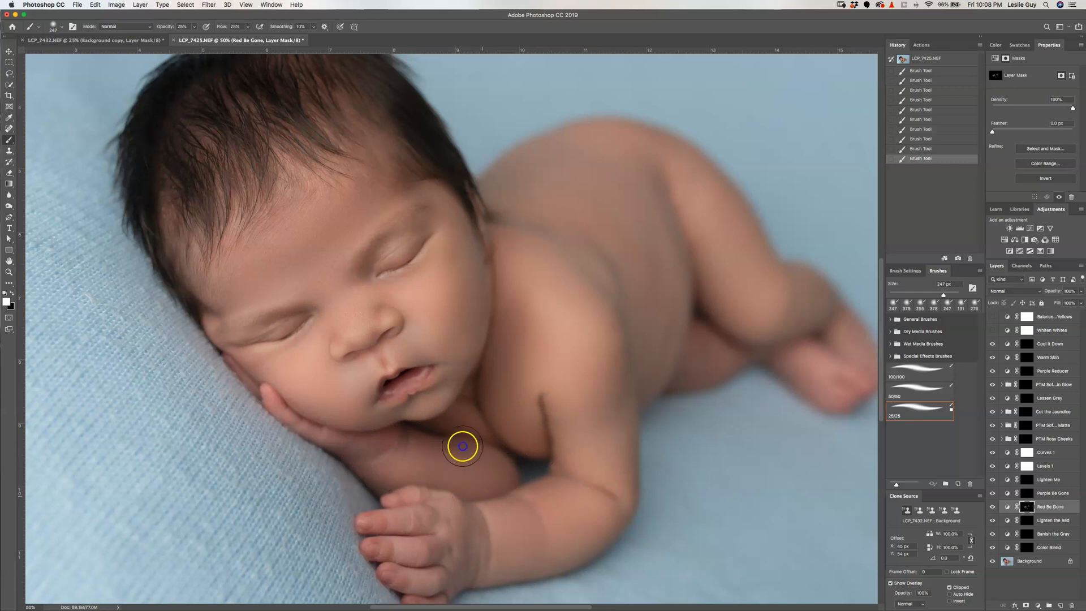
mouse_move(554, 421)
left_mouse_down()
mouse_move(536, 438)
mouse_move(543, 427)
left_mouse_up()
Paint on the Red Be Gone mask over the lower legs and feet, fingers, tucked wrist and lower cheek
mouse_move(723, 339)
left_mouse_down()
mouse_move(801, 342)
mouse_move(820, 374)
mouse_move(862, 386)
mouse_move(829, 400)
mouse_move(798, 386)
mouse_move(828, 330)
mouse_move(826, 294)
mouse_move(845, 335)
left_mouse_up()
mouse_move(403, 528)
left_mouse_down()
mouse_move(384, 511)
mouse_move(369, 525)
mouse_move(440, 596)
mouse_move(419, 547)
left_mouse_up()
left_click_drag(380, 448, 355, 445)
left_click_drag(394, 434, 373, 438)
mouse_move(273, 402)
left_mouse_down()
mouse_move(365, 458)
mouse_move(381, 381)
left_mouse_up()
On the Levels 1 layer, set the input levels to 11, 1.05 and 235, and compare the image with the layer off and on
key("super+minus")
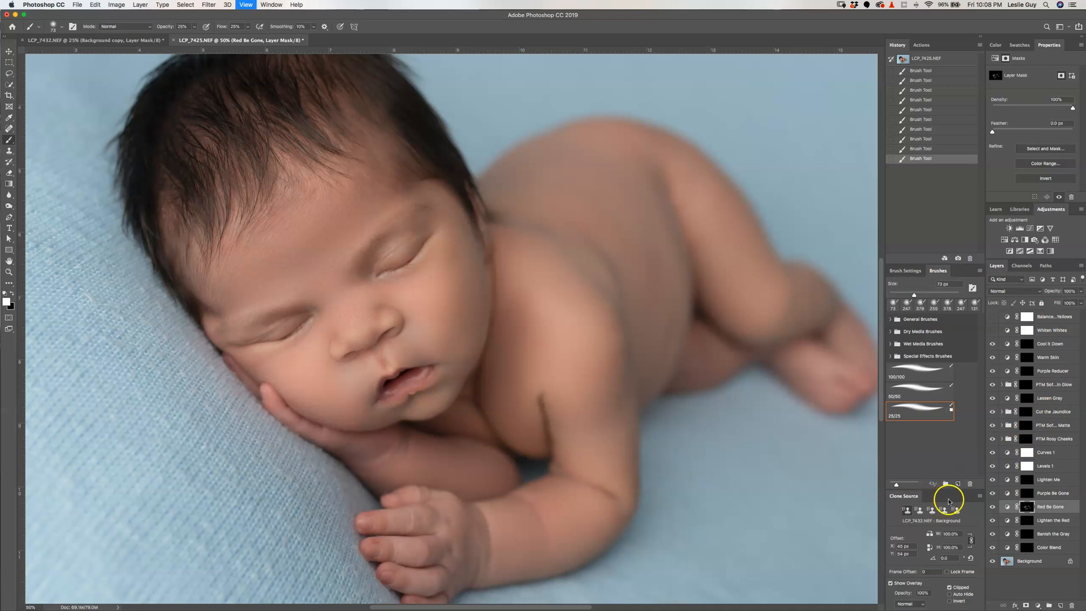
left_click(1048, 467)
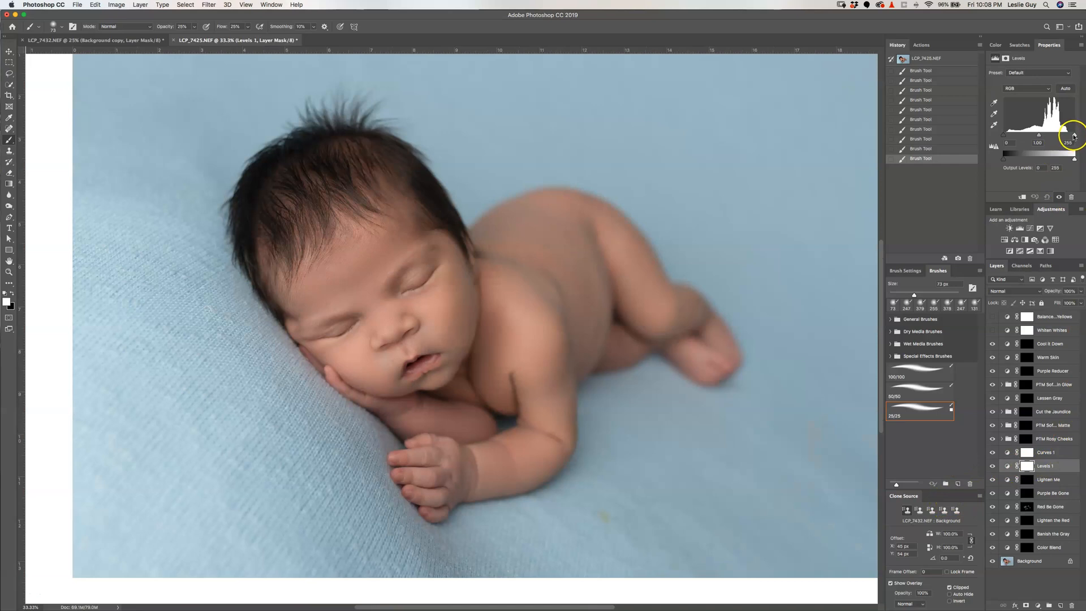
left_click_drag(1072, 135, 1069, 136)
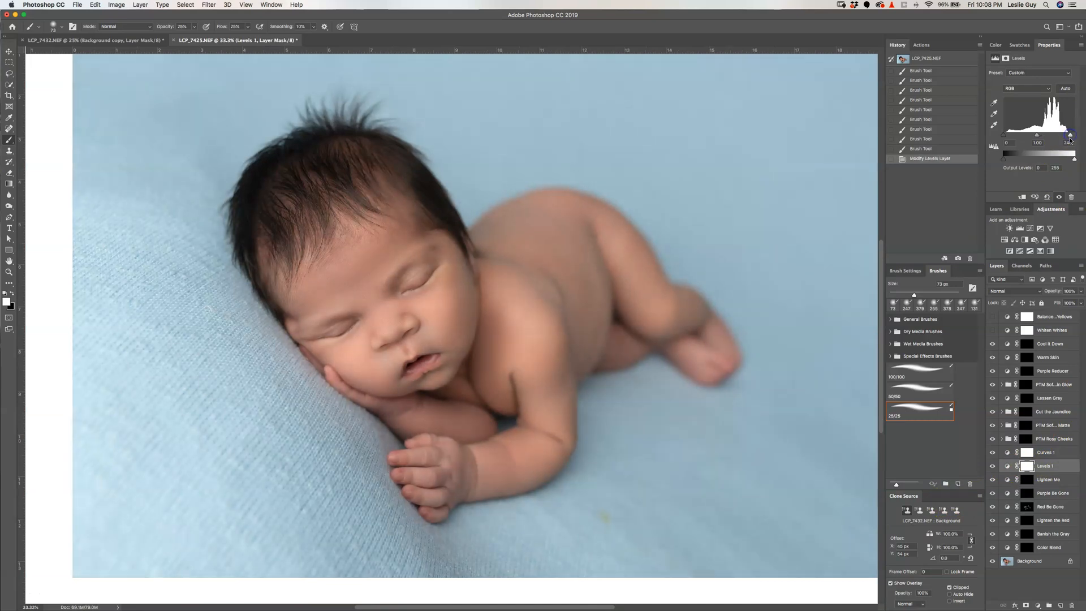
key("super+minus")
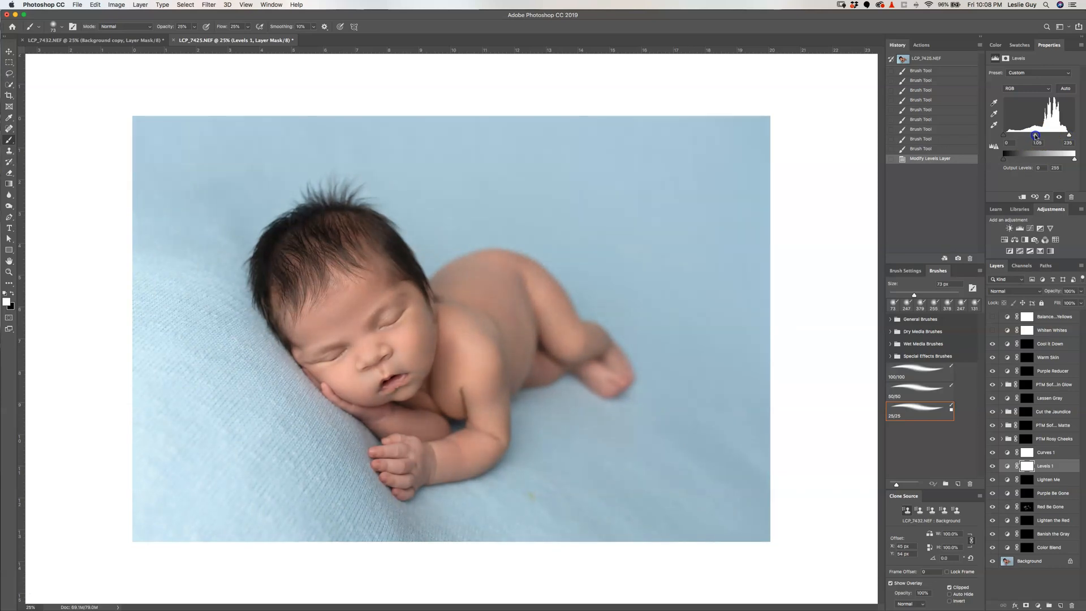
left_click_drag(1003, 138, 1005, 138)
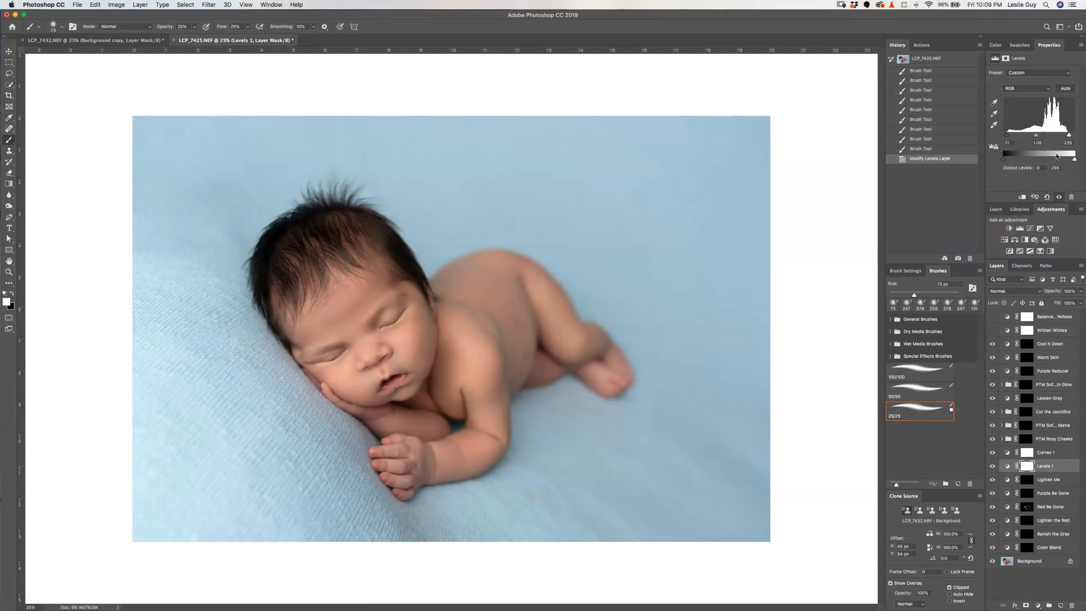
left_click(991, 466)
left_click(990, 467)
left_click(992, 468)
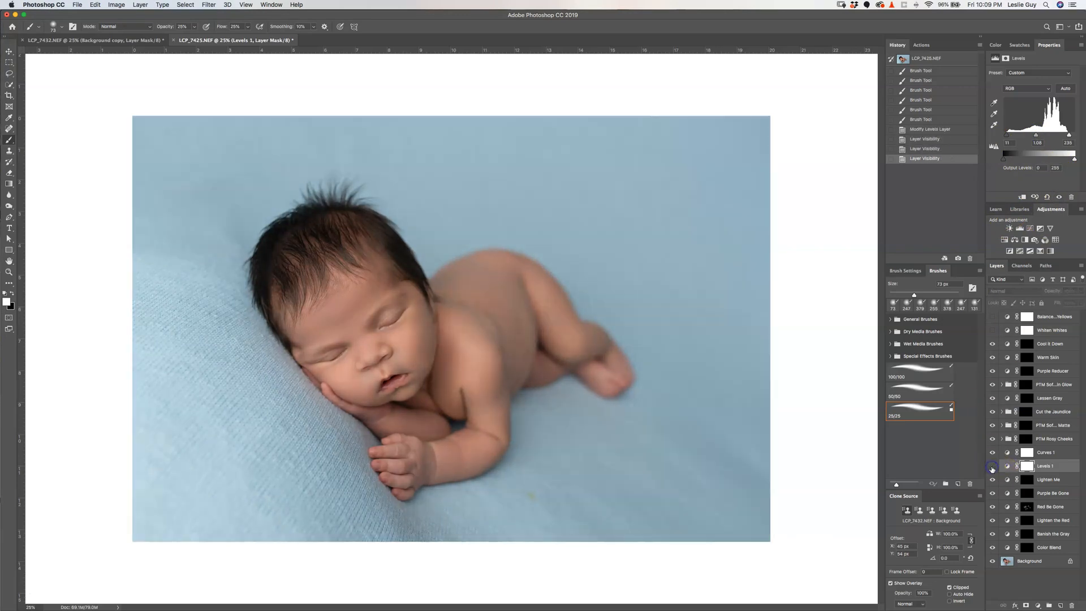
left_click(991, 467)
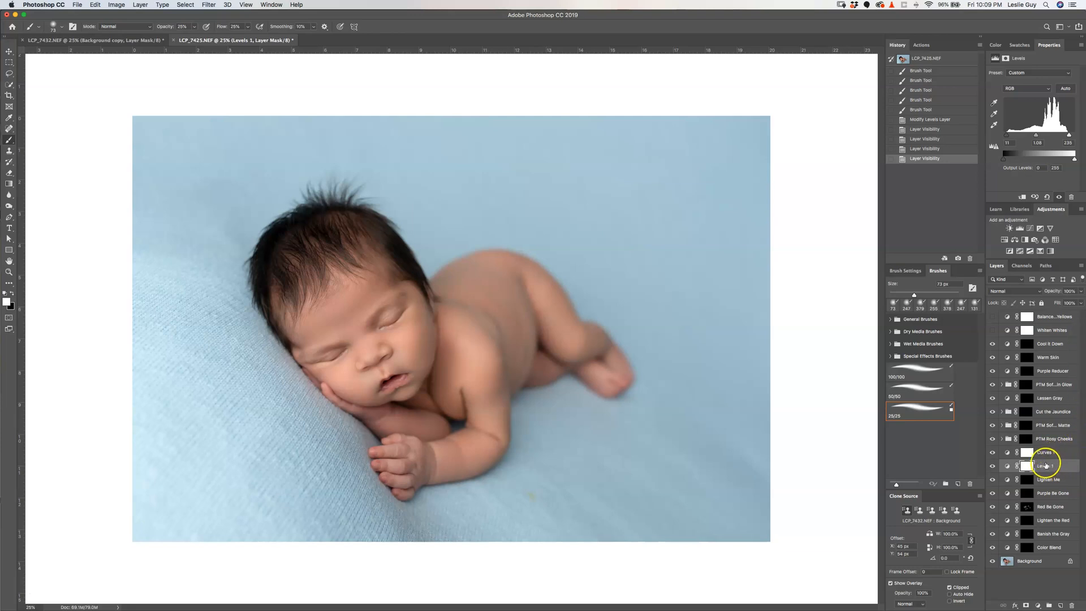
Add a new layer directly above the Background and set its blend mode to Color
left_click(1033, 561)
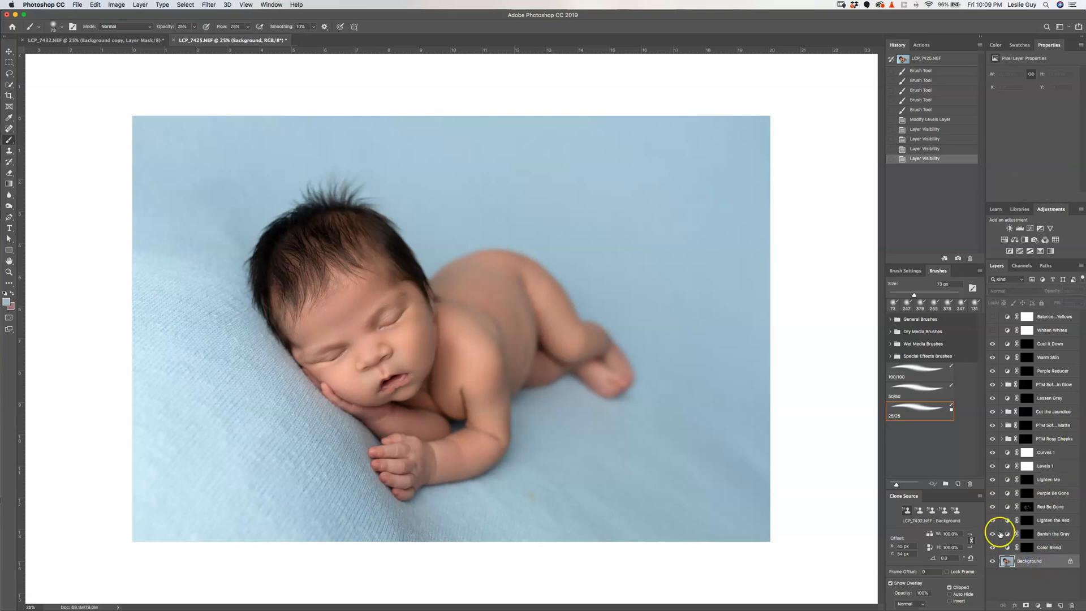
left_click(1061, 606)
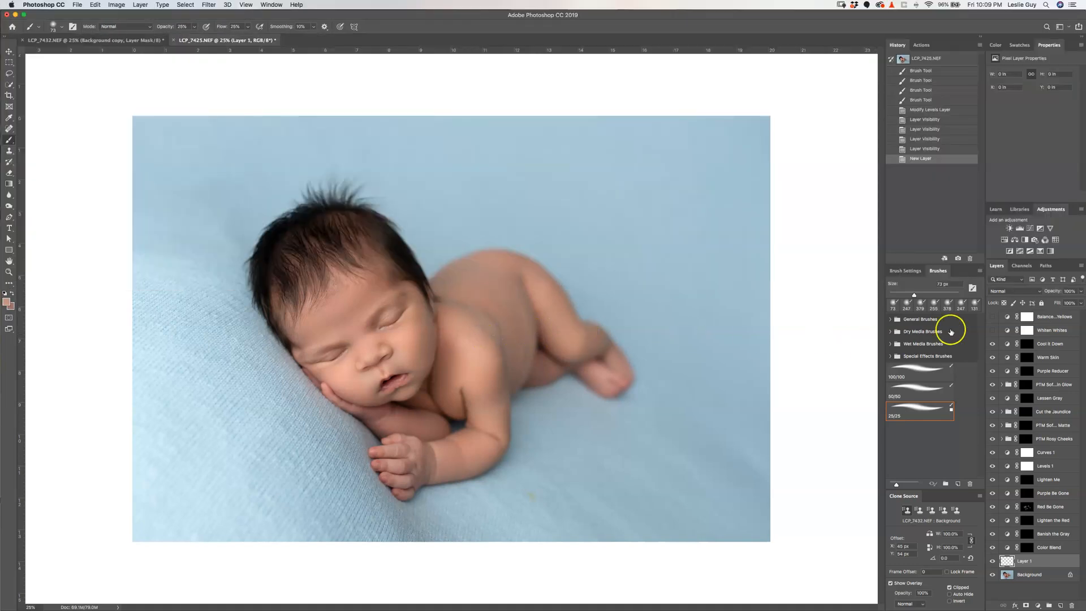
left_click(1000, 291)
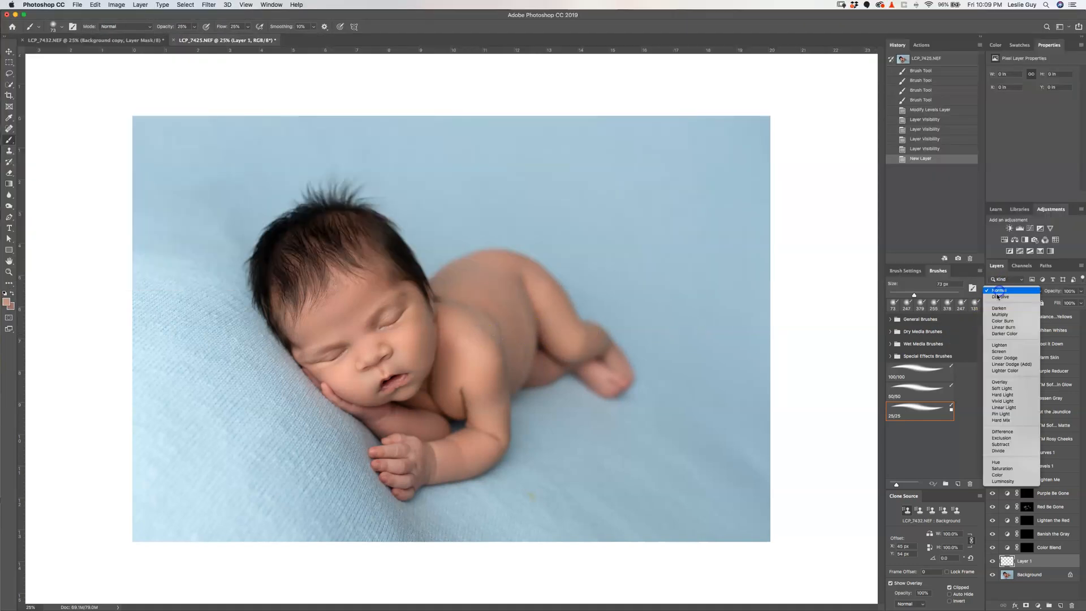
left_click(1002, 474)
Paint sampled skin tone on the Color layer over the shoulder, upper arm, back, hip and leg, starting with a 234 px brush
left_click_drag(475, 322, 481, 322, "ctrl+alt")
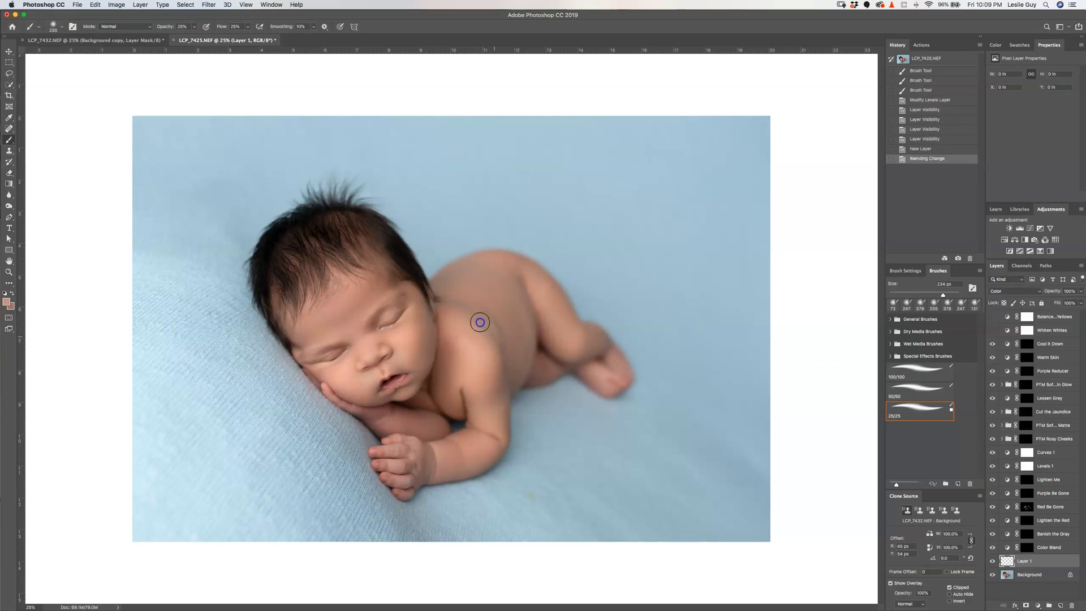
left_click_drag(443, 300, 445, 302)
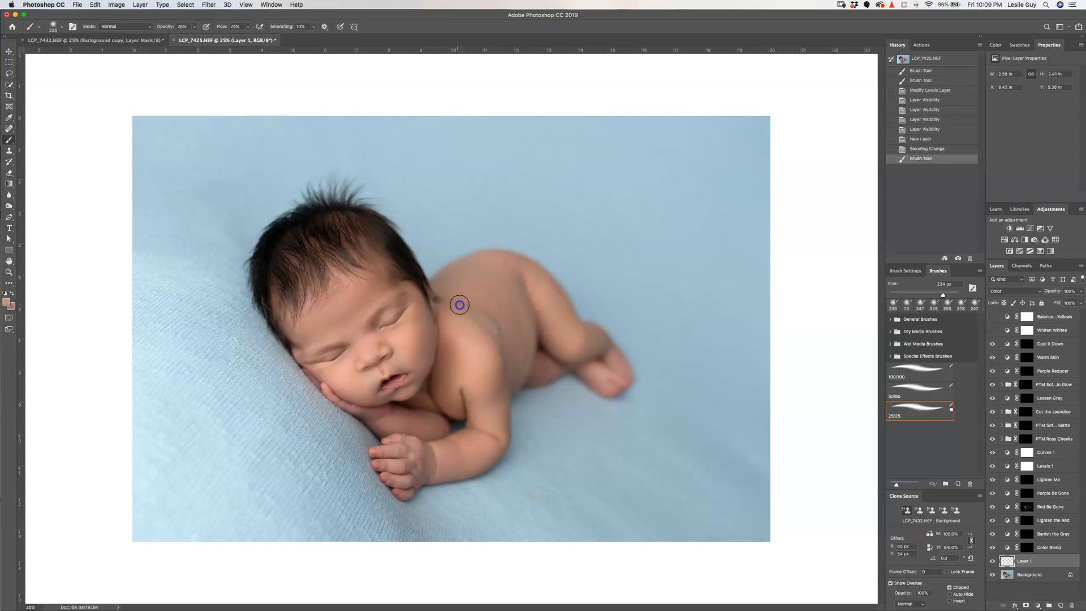
left_click_drag(503, 371, 500, 347)
left_click_drag(454, 305, 456, 303)
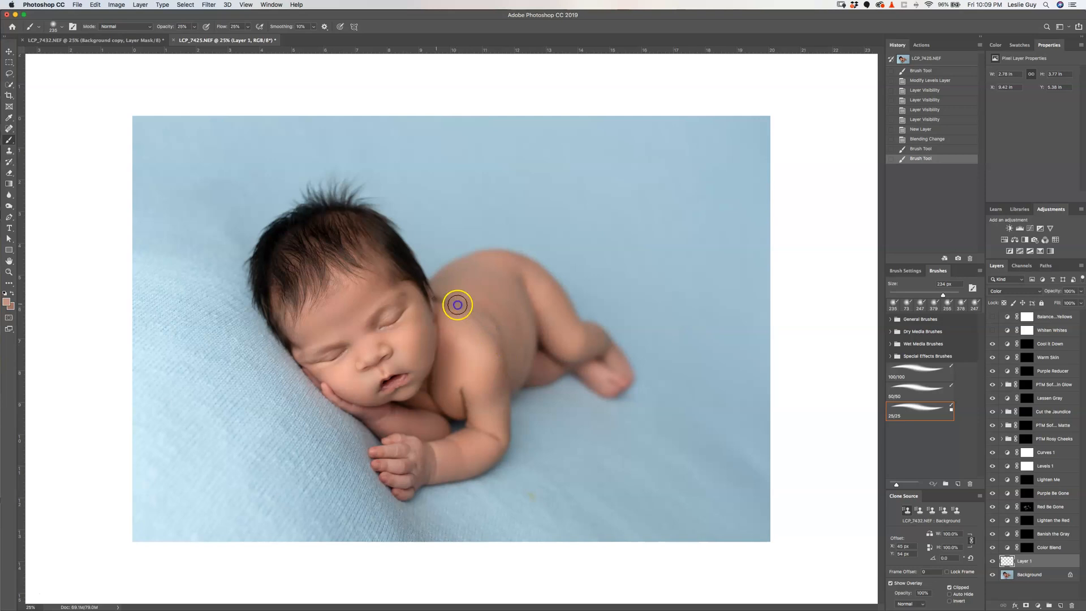
left_click_drag(524, 304, 520, 290)
mouse_move(537, 338)
left_mouse_down()
mouse_move(515, 272)
mouse_move(530, 319)
mouse_move(520, 275)
mouse_move(530, 344)
mouse_move(513, 384)
mouse_move(530, 329)
mouse_move(526, 353)
mouse_move(512, 288)
mouse_move(516, 329)
mouse_move(497, 301)
left_mouse_up()
left_click_drag(570, 328, 599, 333)
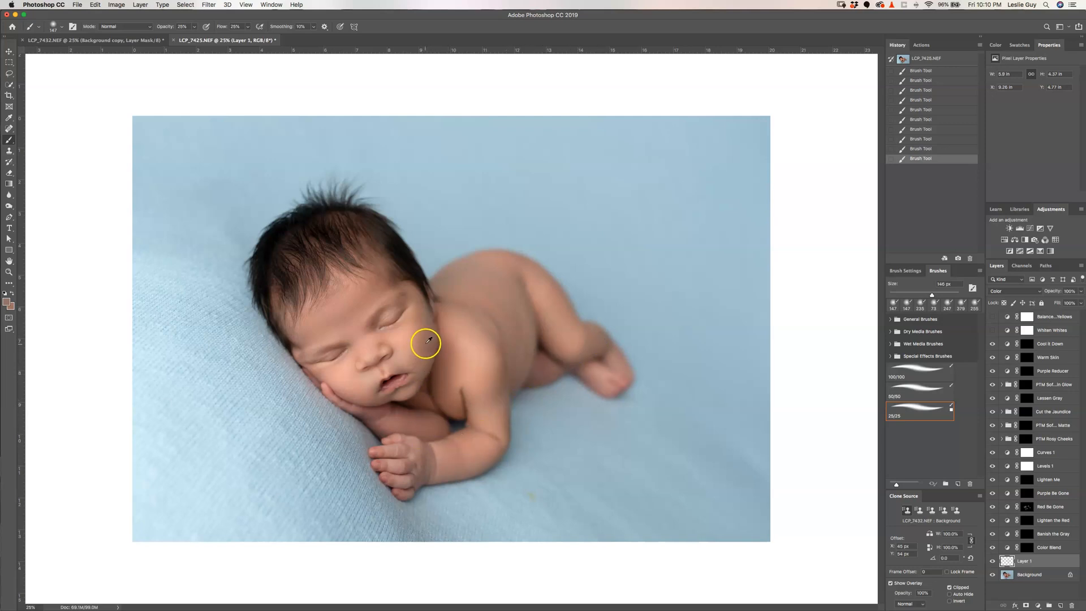
Even the skin colour on the cheek, jaw and upper arm with the smaller brush, and compare the Color layer off and on
mouse_move(425, 320)
left_mouse_down()
mouse_move(427, 309)
mouse_move(425, 373)
left_mouse_up()
left_click_drag(371, 403, 424, 371)
left_click_drag(432, 333, 424, 357)
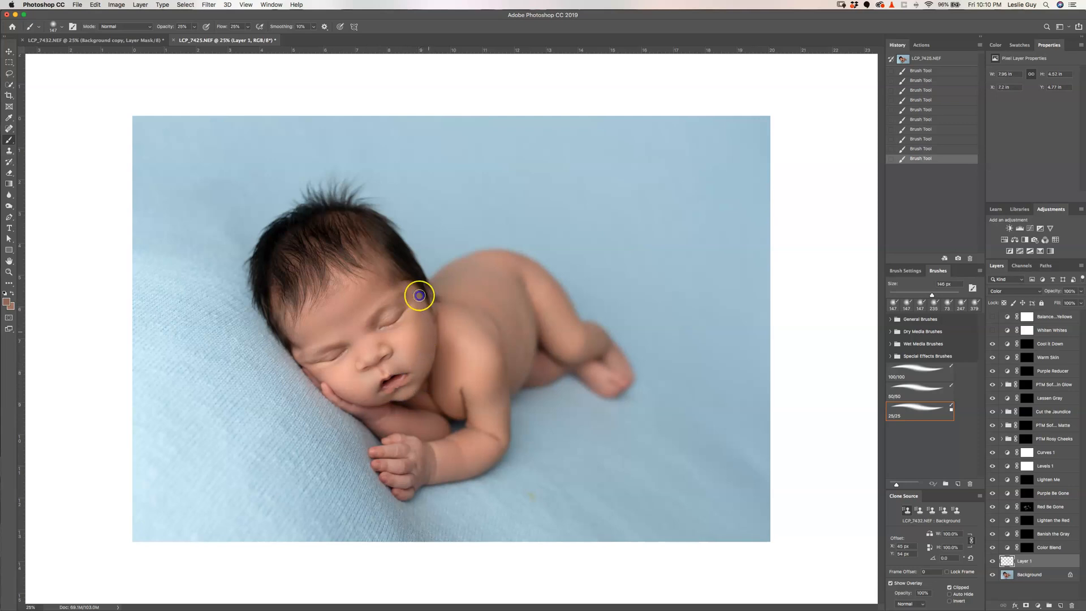
left_click_drag(493, 388, 507, 391)
left_click(991, 561)
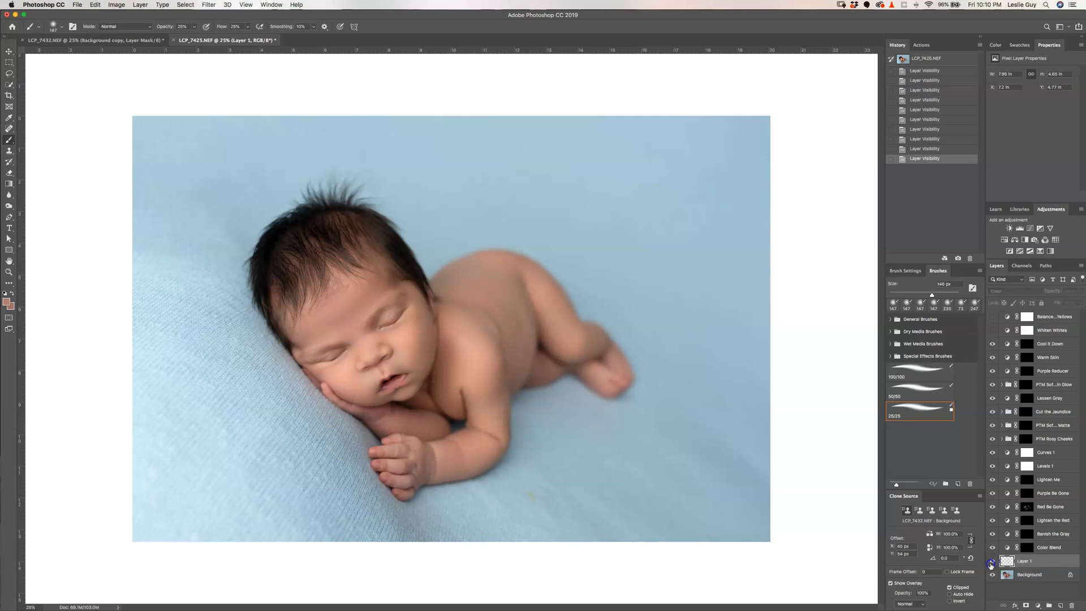
On the Background layer, remove the yellowish spot on the blanket below the baby's elbow with the Patch tool
left_click(1027, 575)
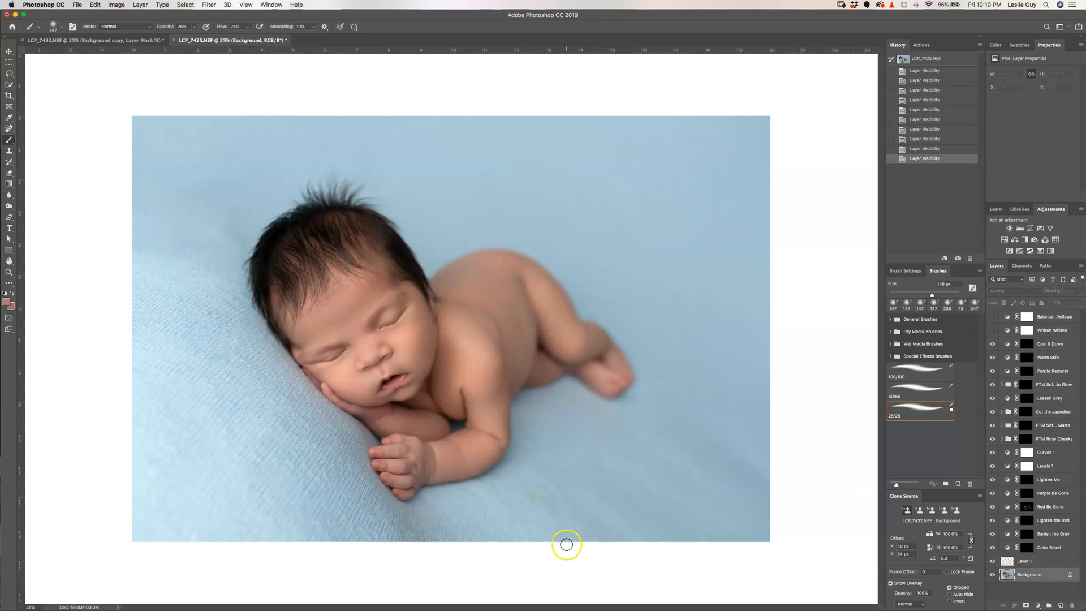
key("j")
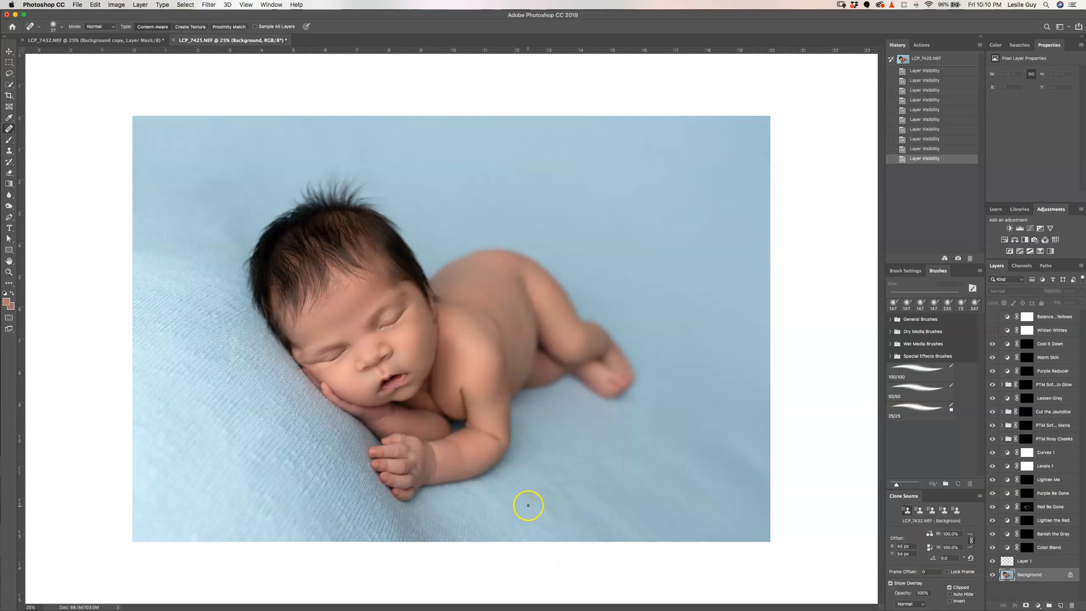
left_click_drag(531, 512, 538, 511)
left_click(559, 209)
key("shift+j")
key("shift+j")
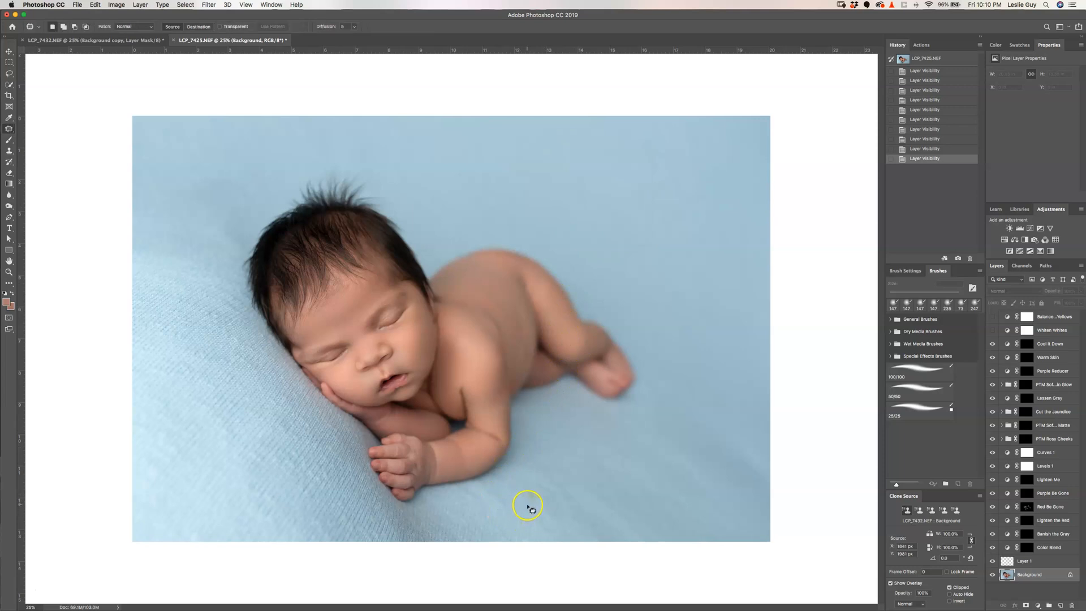
left_click_drag(536, 478, 574, 548)
left_click(525, 503)
left_click_drag(532, 504, 536, 502)
left_click_drag(530, 494, 544, 473)
key("super+d")
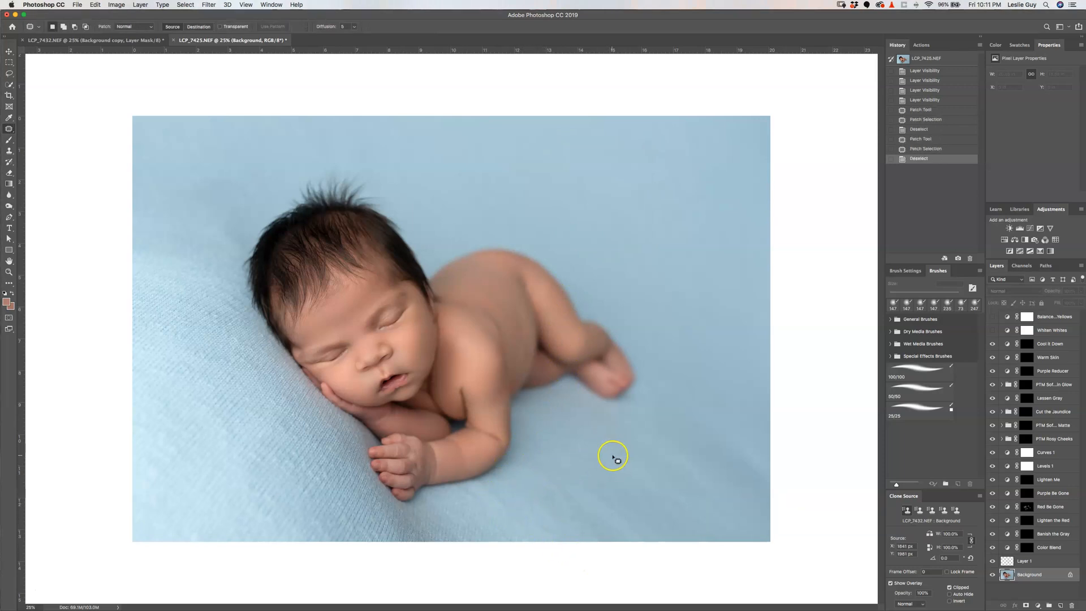
Patch the creases and marks on the blanket between the feet and the photo's lower-right corner using cleaner fabric
left_click_drag(745, 474, 752, 474)
left_click_drag(735, 457, 729, 404)
key("super+d")
mouse_move(717, 490)
left_mouse_down()
mouse_move(715, 456)
mouse_move(725, 486)
left_mouse_up()
left_click_drag(695, 468, 702, 419)
key("super+d")
mouse_move(662, 470)
left_mouse_down()
mouse_move(691, 511)
mouse_move(665, 480)
left_mouse_up()
left_click_drag(674, 487, 657, 463)
key("super+d")
left_click_drag(656, 538, 629, 493)
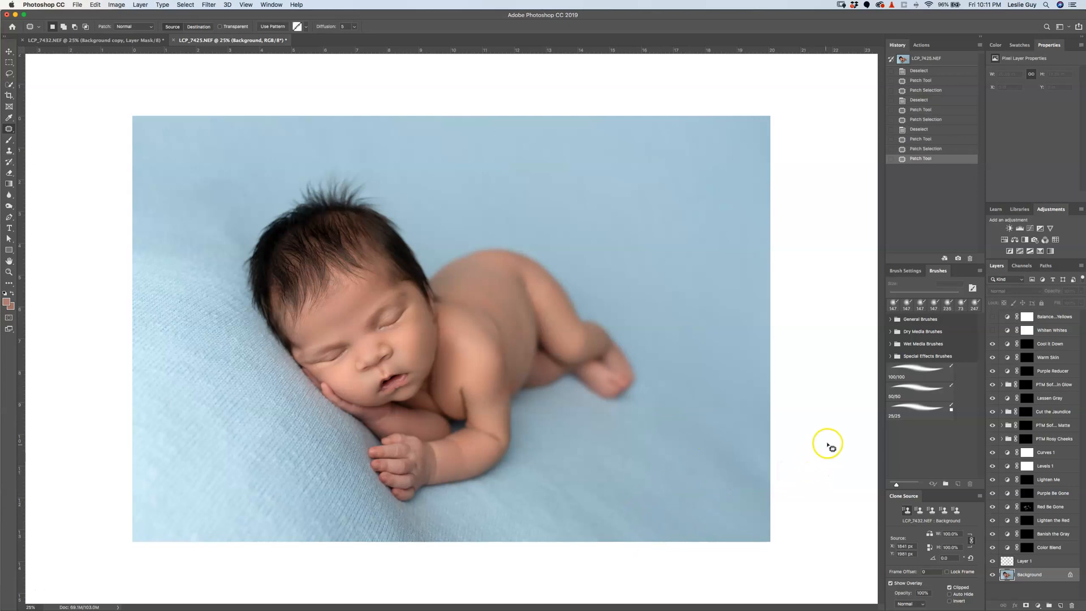
Patch the mark on the blanket beside the baby's hair with clean fabric from above it
mouse_move(223, 248)
left_mouse_down()
mouse_move(203, 235)
mouse_move(228, 249)
left_mouse_up()
left_click_drag(227, 249, 233, 212)
key("super+d")
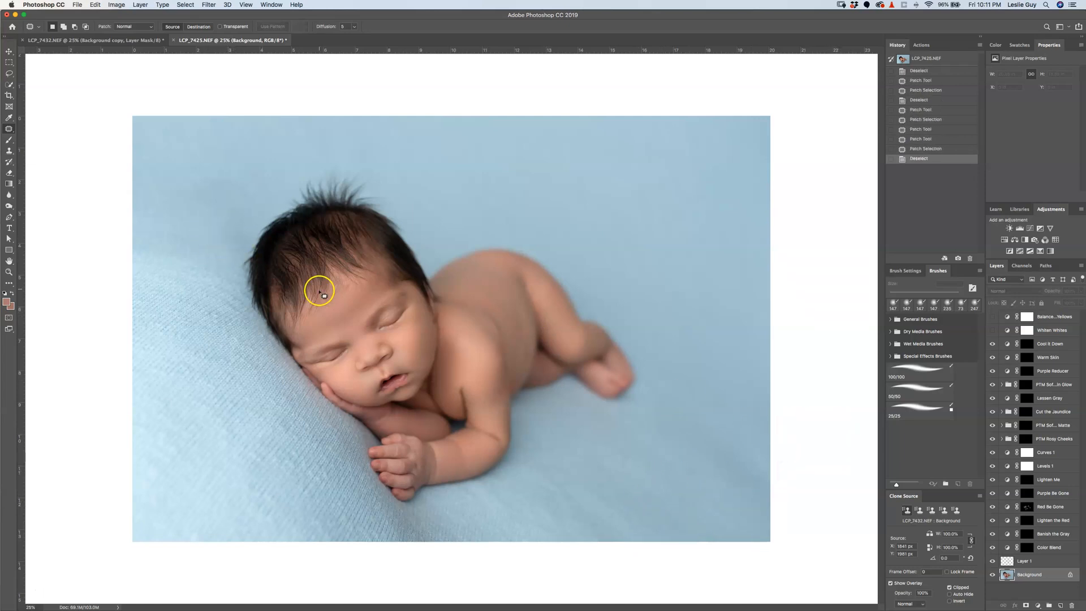
left_click(1037, 606)
left_click(1016, 445)
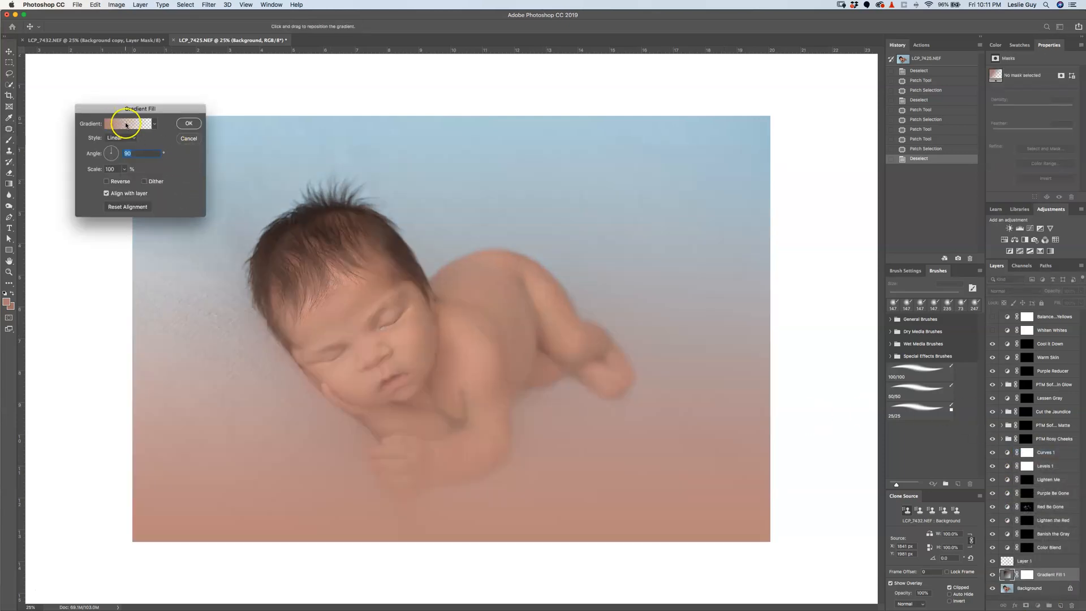
left_click(120, 122)
left_click(358, 491)
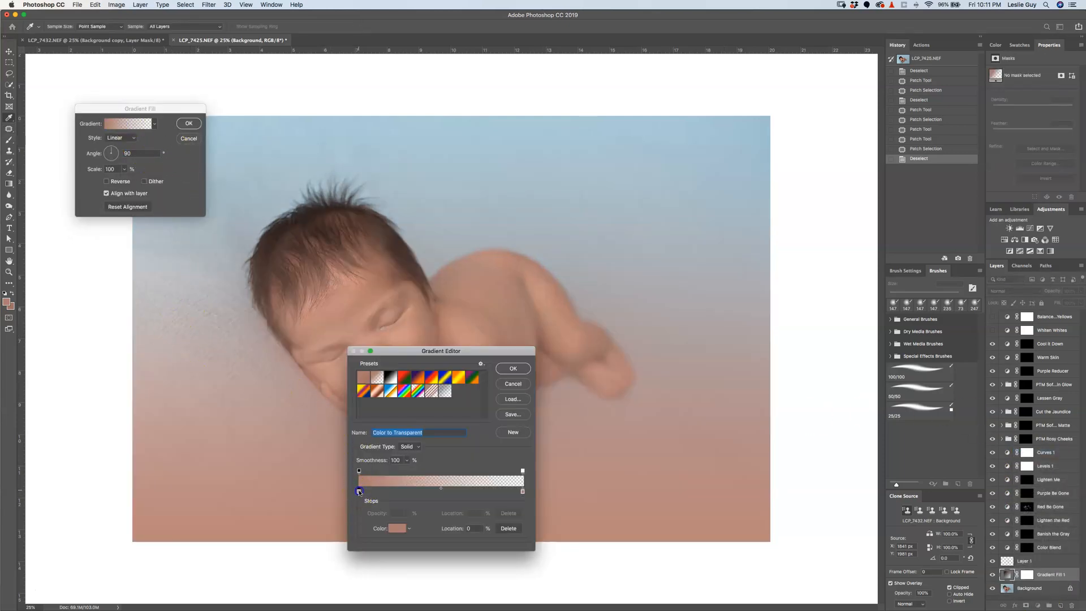
left_click(512, 384)
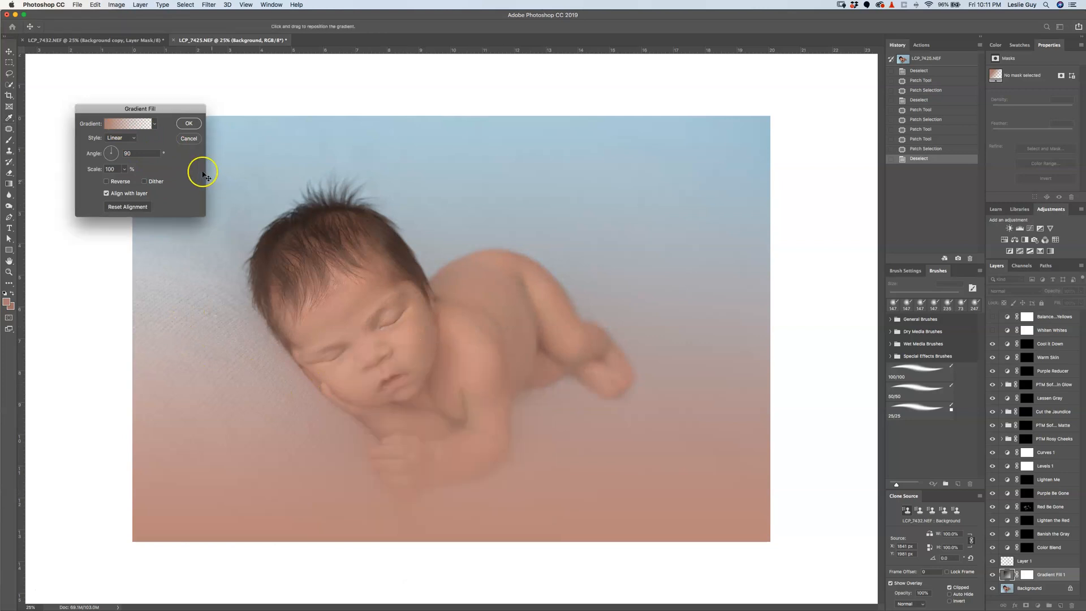
left_click(188, 139)
Set the foreground colour to the blue sampled from the blanket in the photo's lower-right corner
left_click(6, 302)
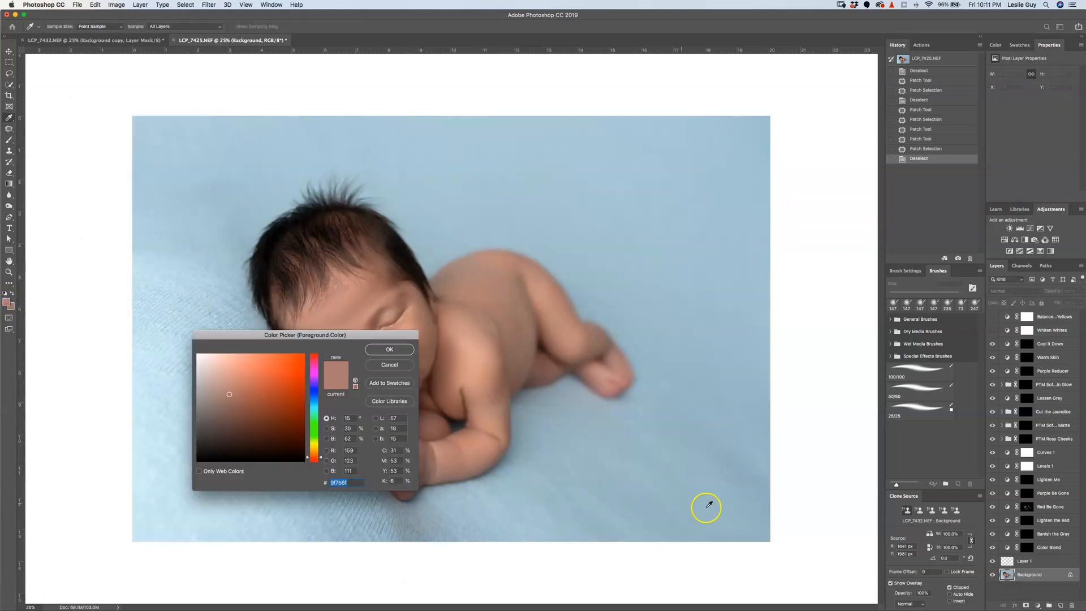
left_click(737, 509)
left_click(378, 350)
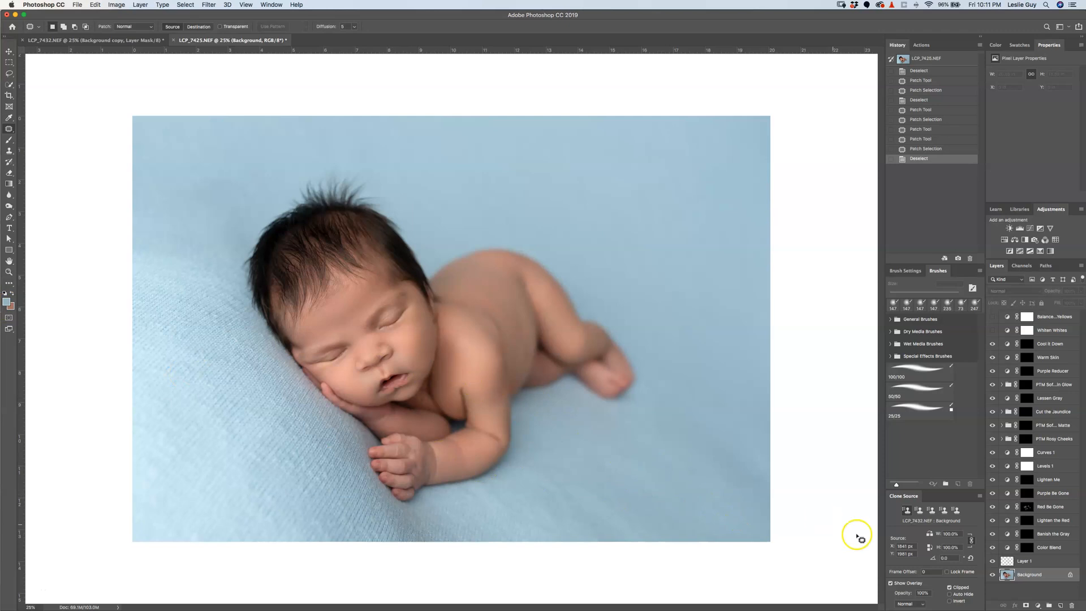
Add a linear blue-to-transparent gradient fill layer at 146.86°, with the transparent stop at location 40 and Dither enabled
left_click(1036, 605)
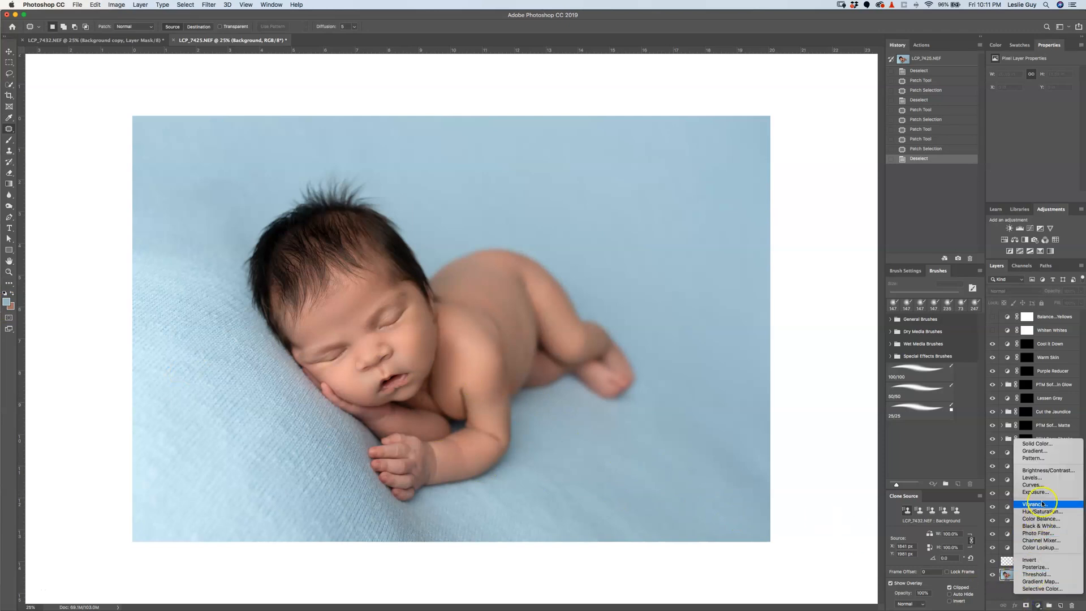
left_click(1036, 450)
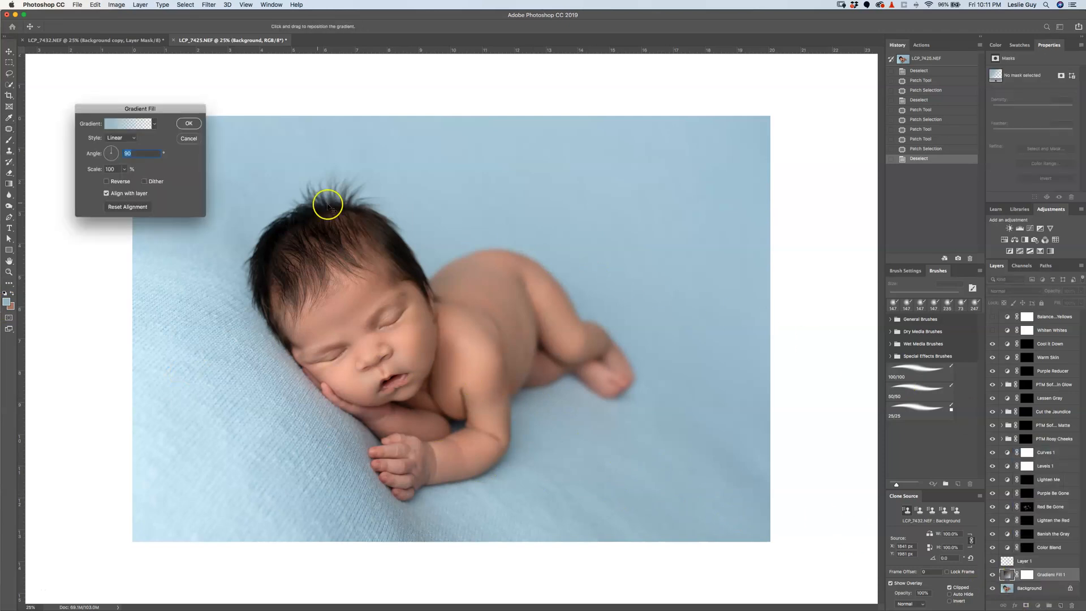
left_click(107, 150)
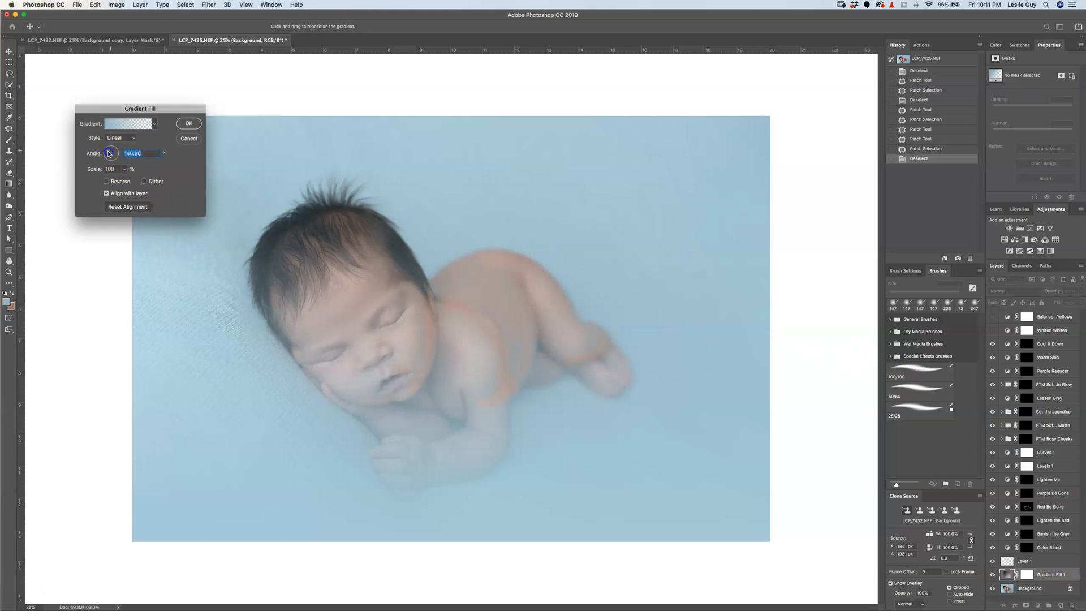
left_click(131, 123)
left_click_drag(522, 471, 423, 472)
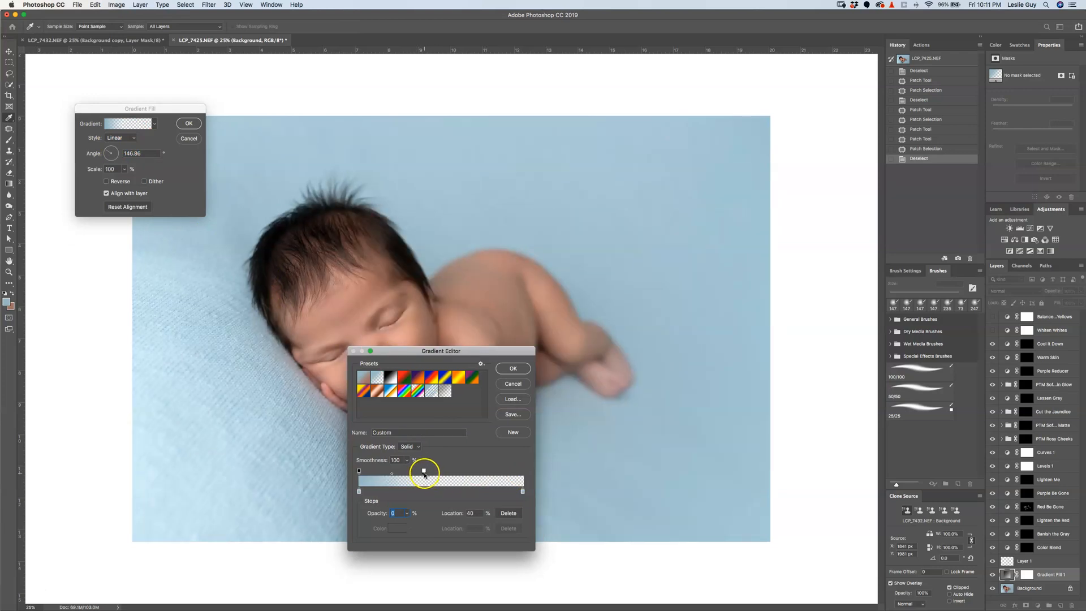
left_click(513, 368)
left_click(144, 181)
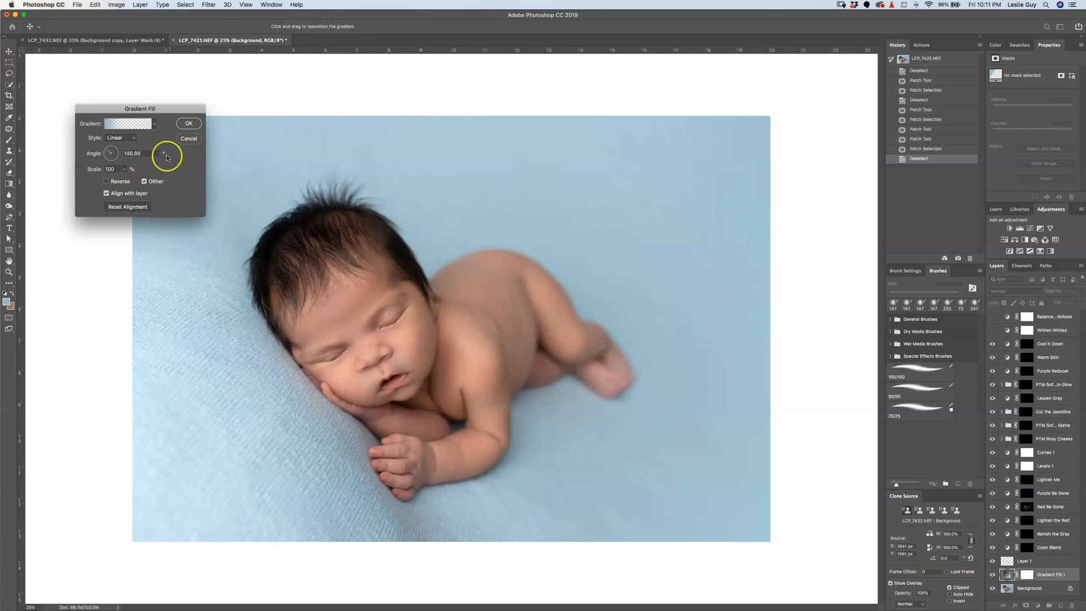
left_click(187, 124)
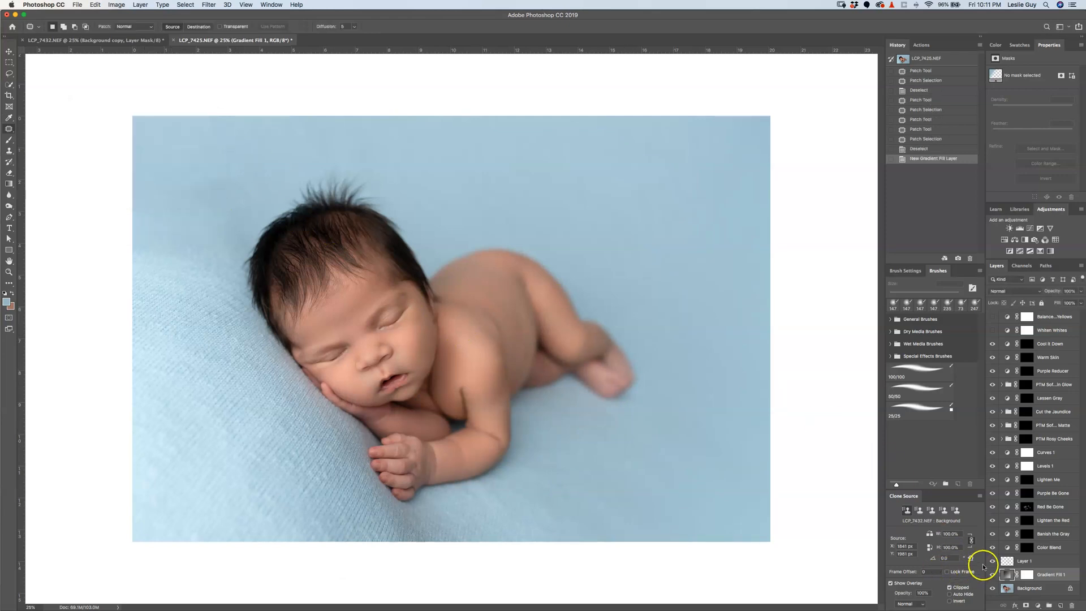
Move the gradient fill layer above Cool It Down, and compare the image with the gradient and Levels 1 off and on
left_click_drag(992, 580, 1039, 342)
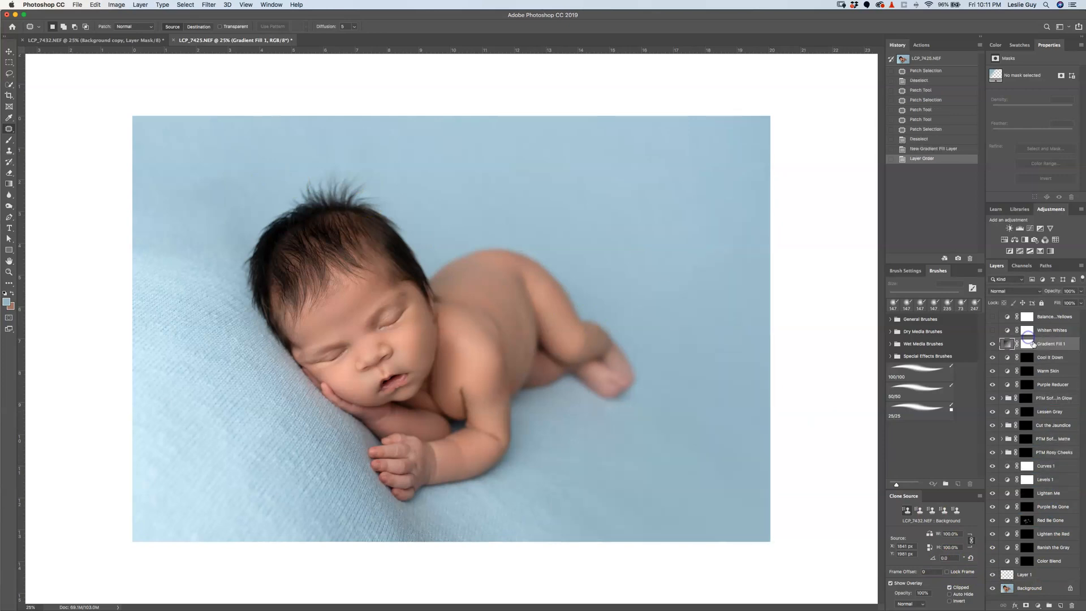
left_click(992, 343)
left_click(993, 344)
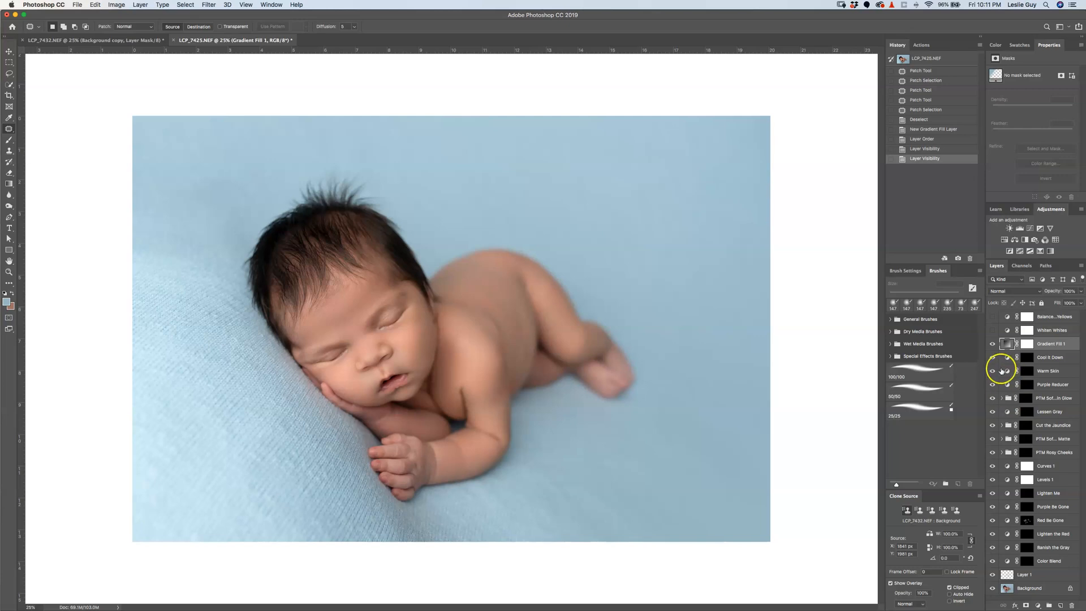
left_click(993, 344)
left_click(993, 344)
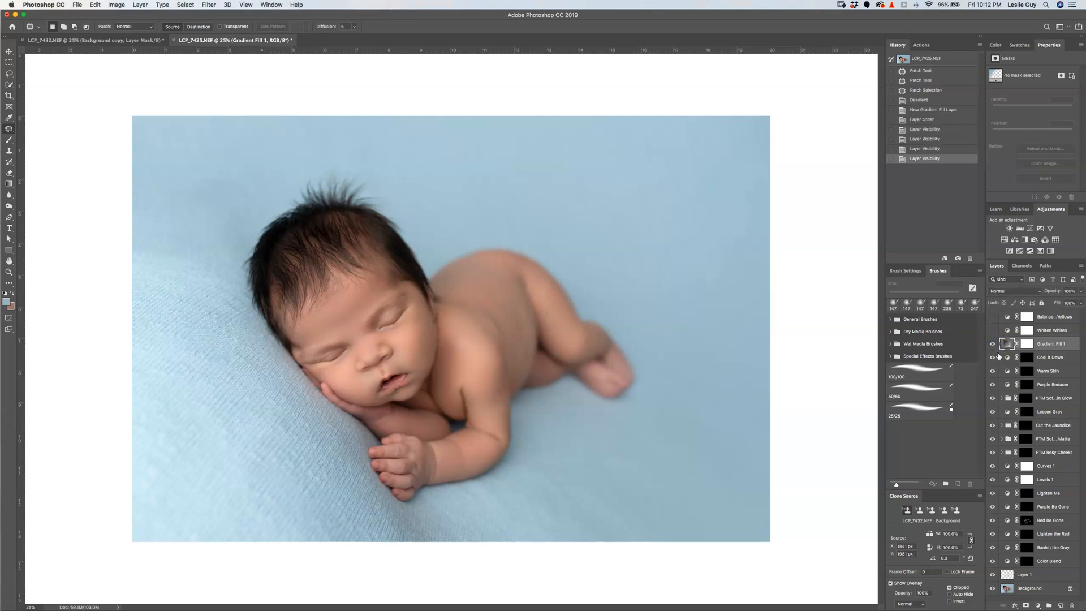
left_click(992, 480)
left_click(992, 479)
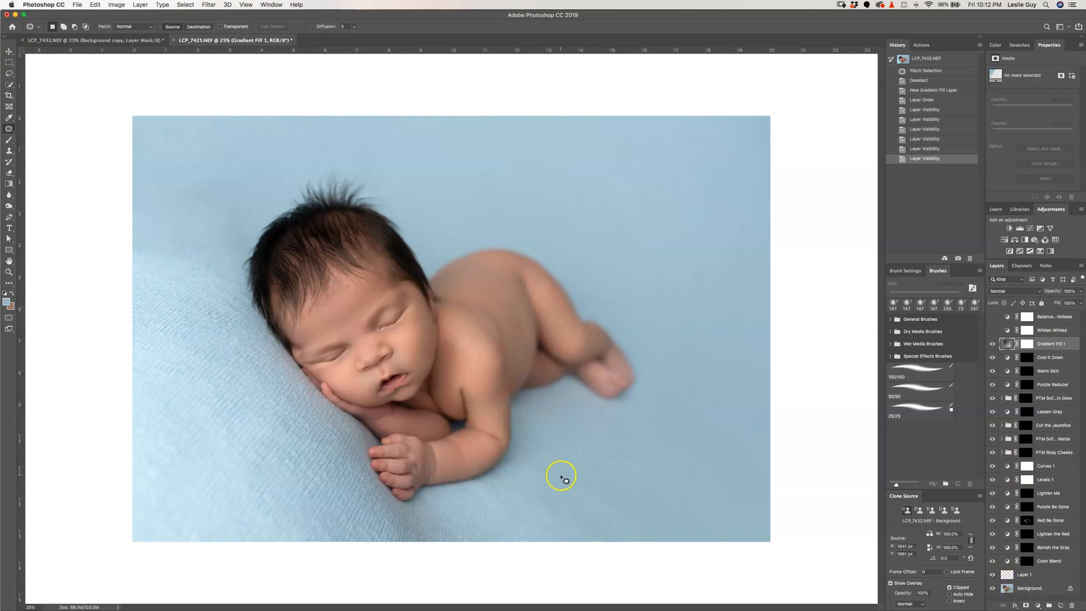
Run the clarity (final) action on the Background layer
left_click(1031, 588)
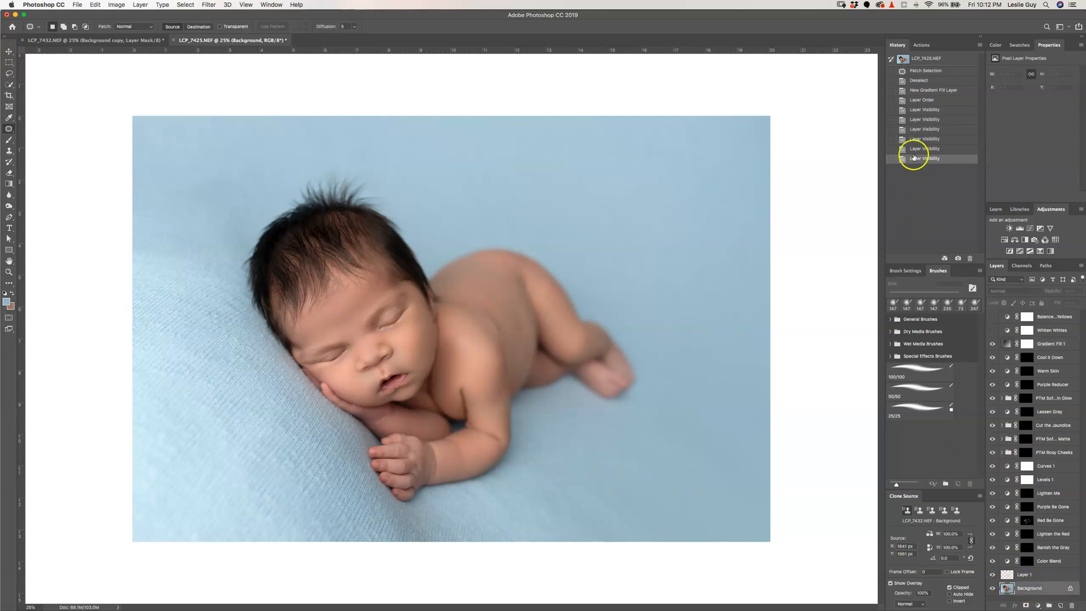
left_click(922, 45)
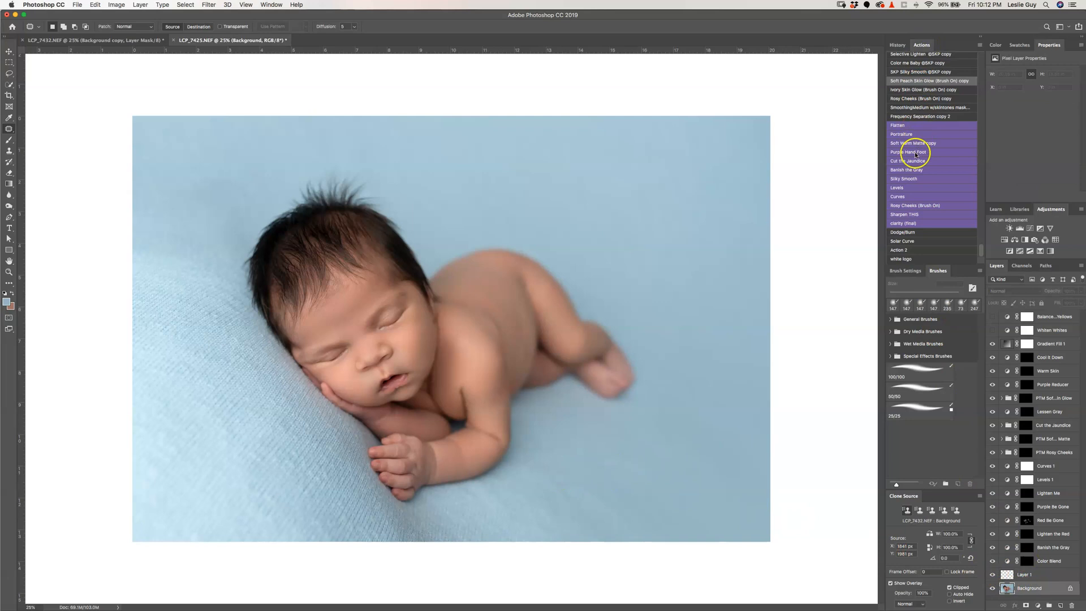
left_click(904, 224)
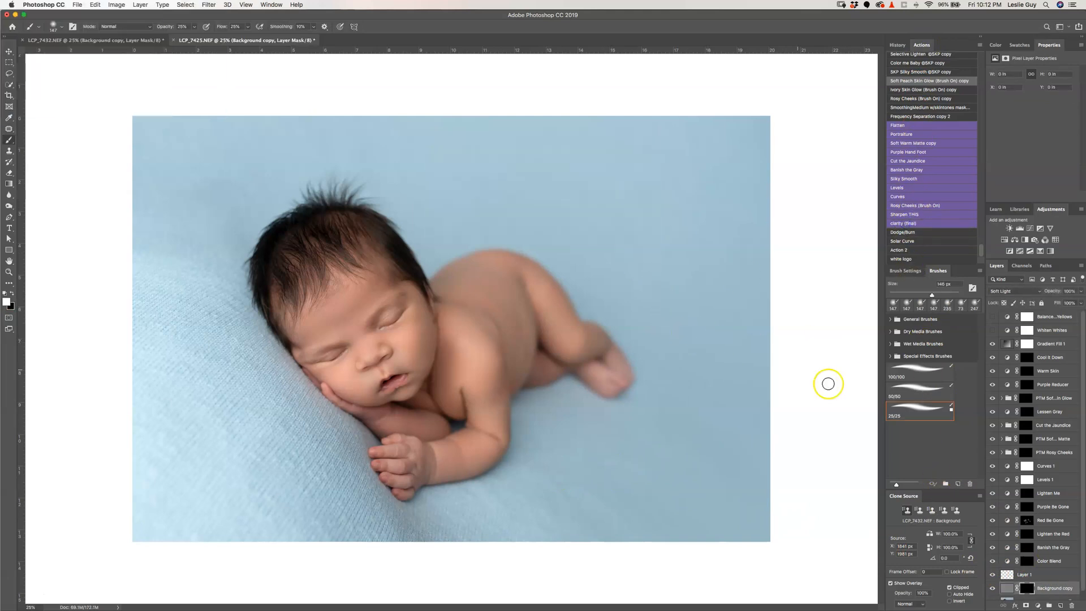
Paint the clarity layer's mask over the eyes and mouth with the 100/100 brush at 200 px
left_click_drag(395, 322, 400, 313)
left_click_drag(345, 352, 320, 366)
left_click_drag(386, 389, 381, 388)
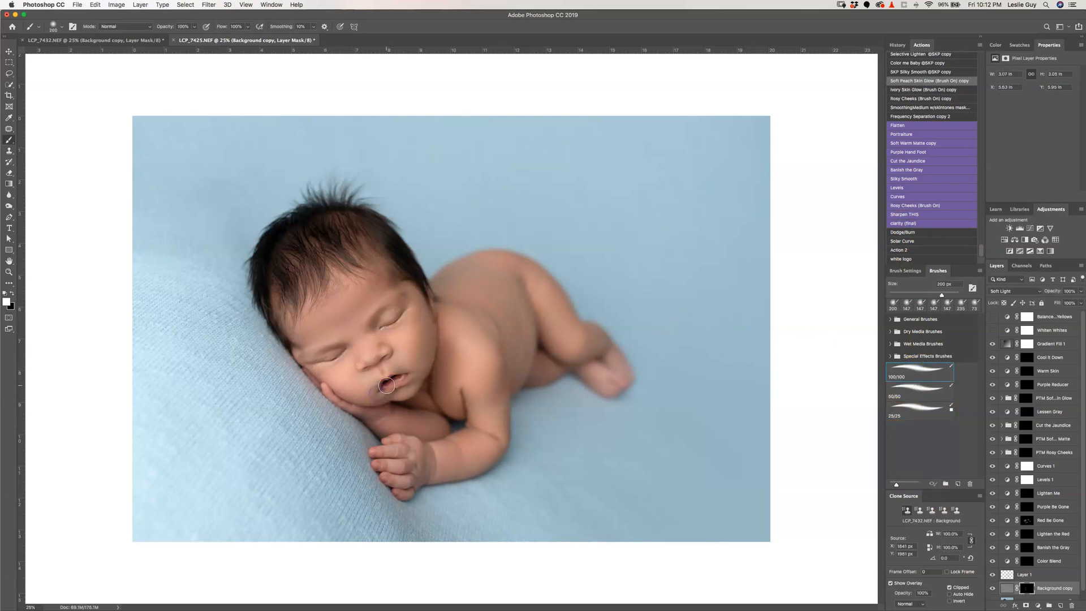